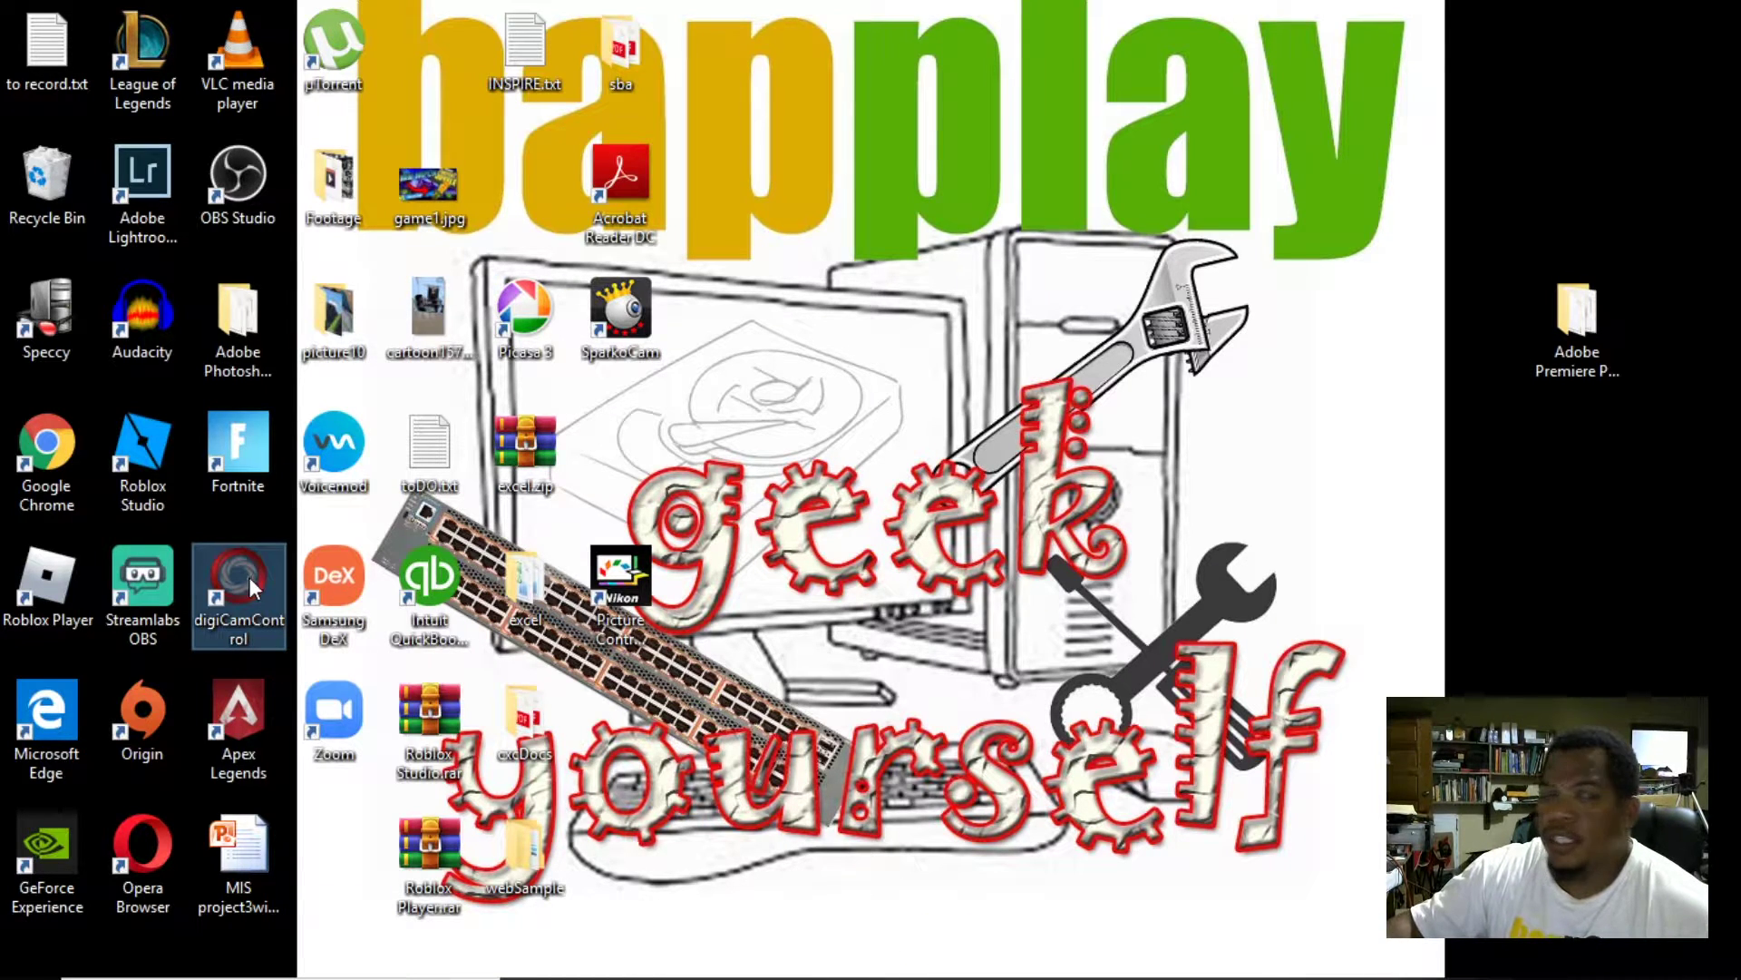
Launch digiCamControl, dismiss its donation notice and autofocus the D3300 in the live view.
double_click(252, 576)
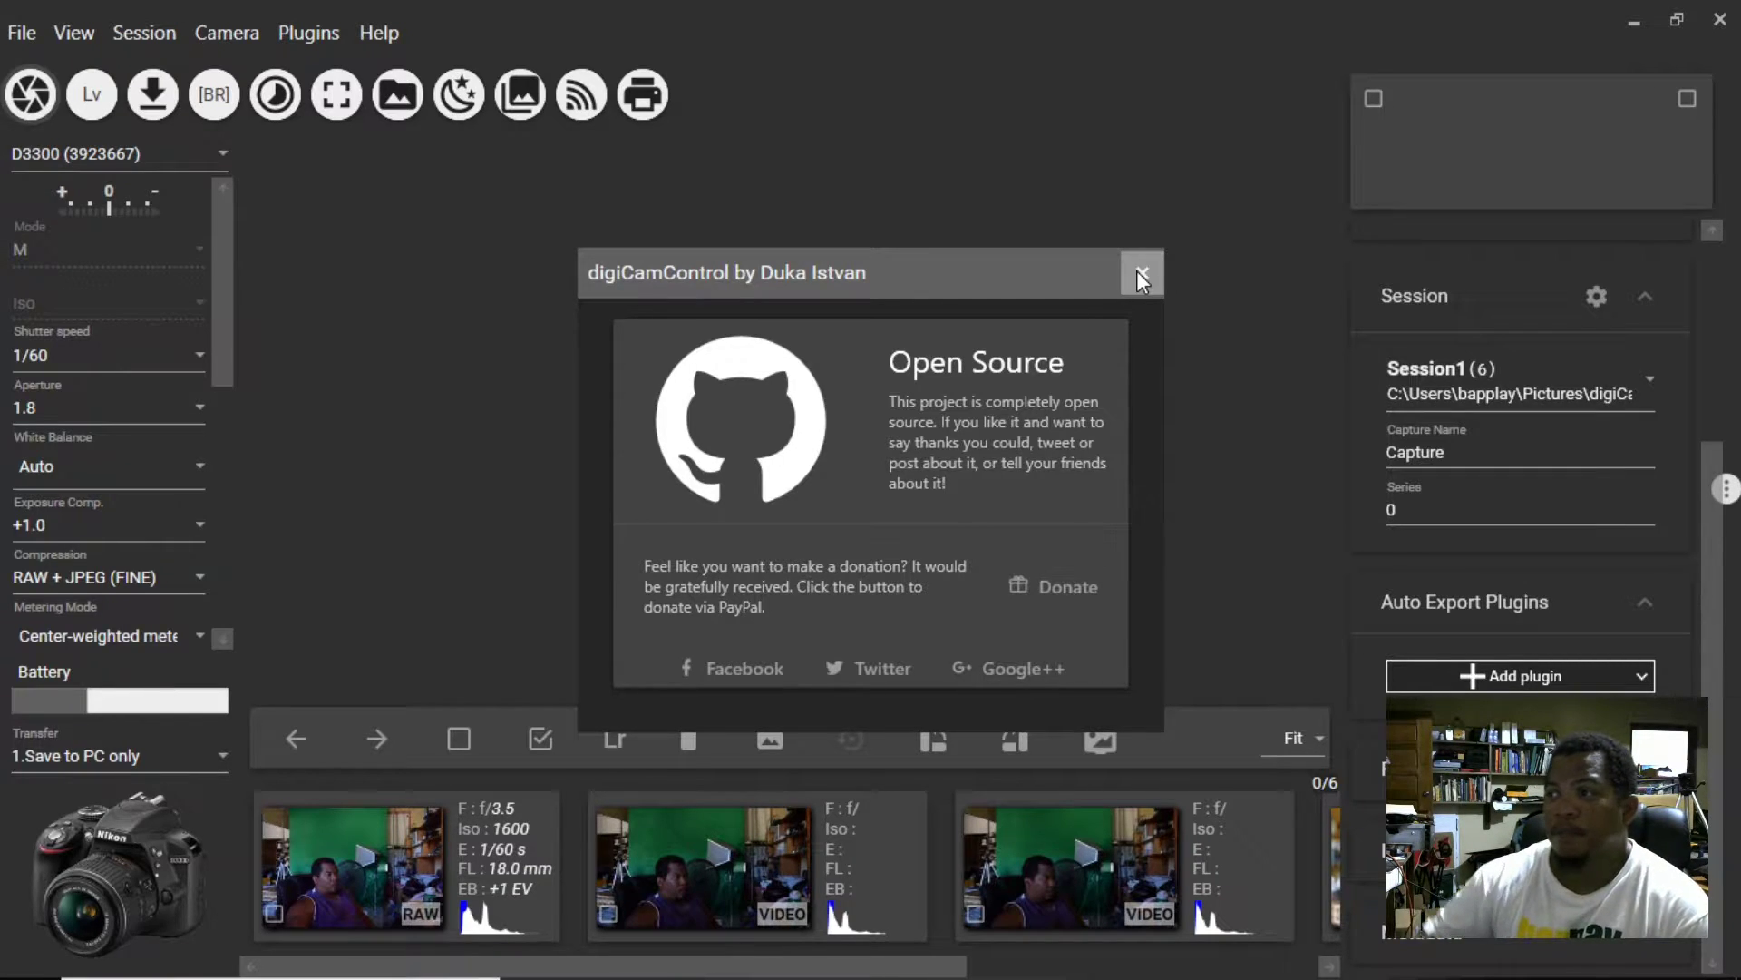
left_click(1142, 274)
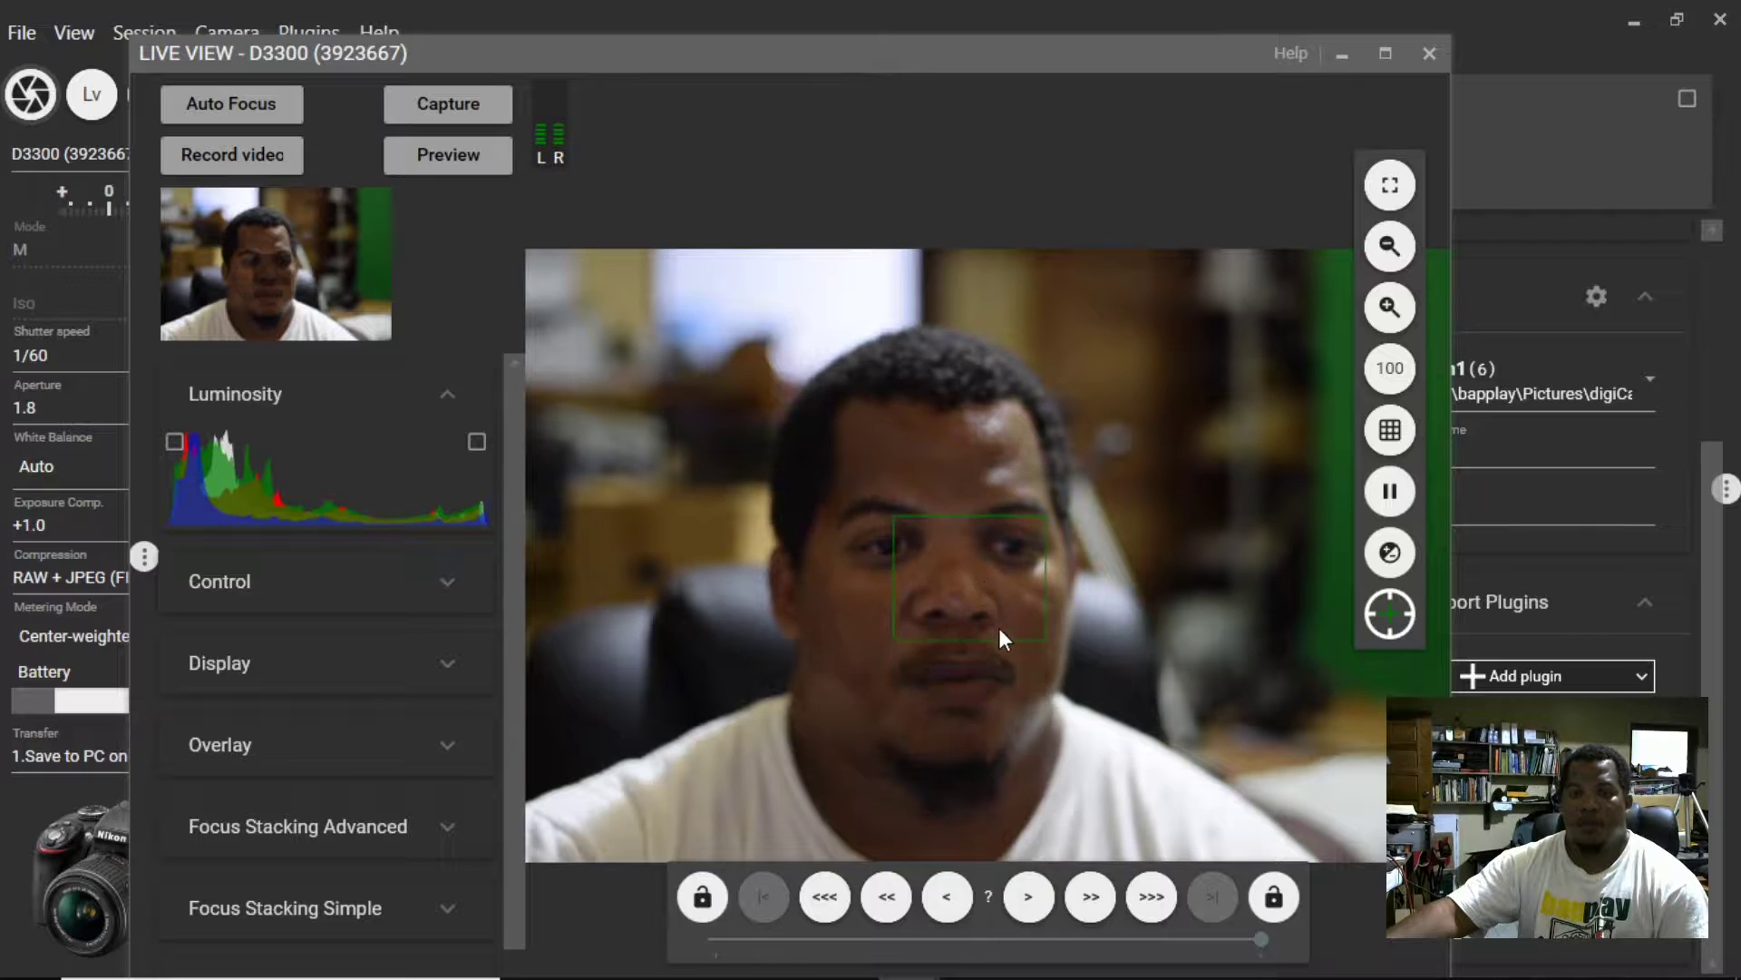
left_click(272, 116)
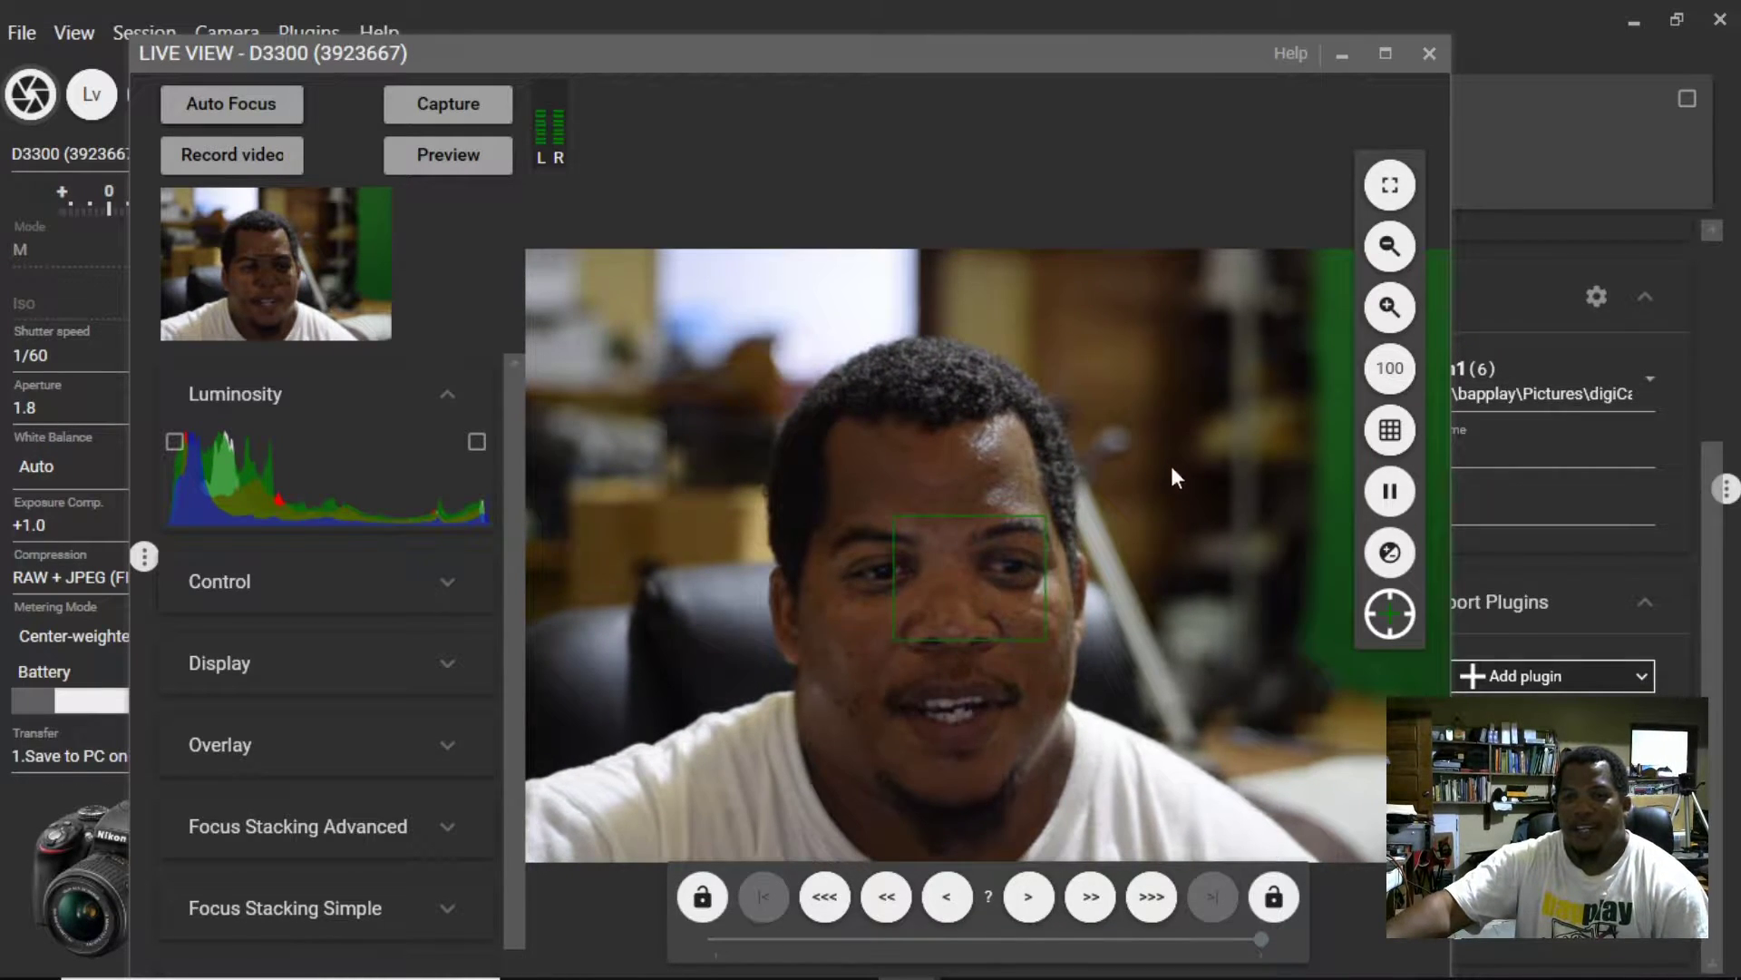
Place the live view focus area on the face, try out video recording and autofocus the camera again.
left_click(1391, 368)
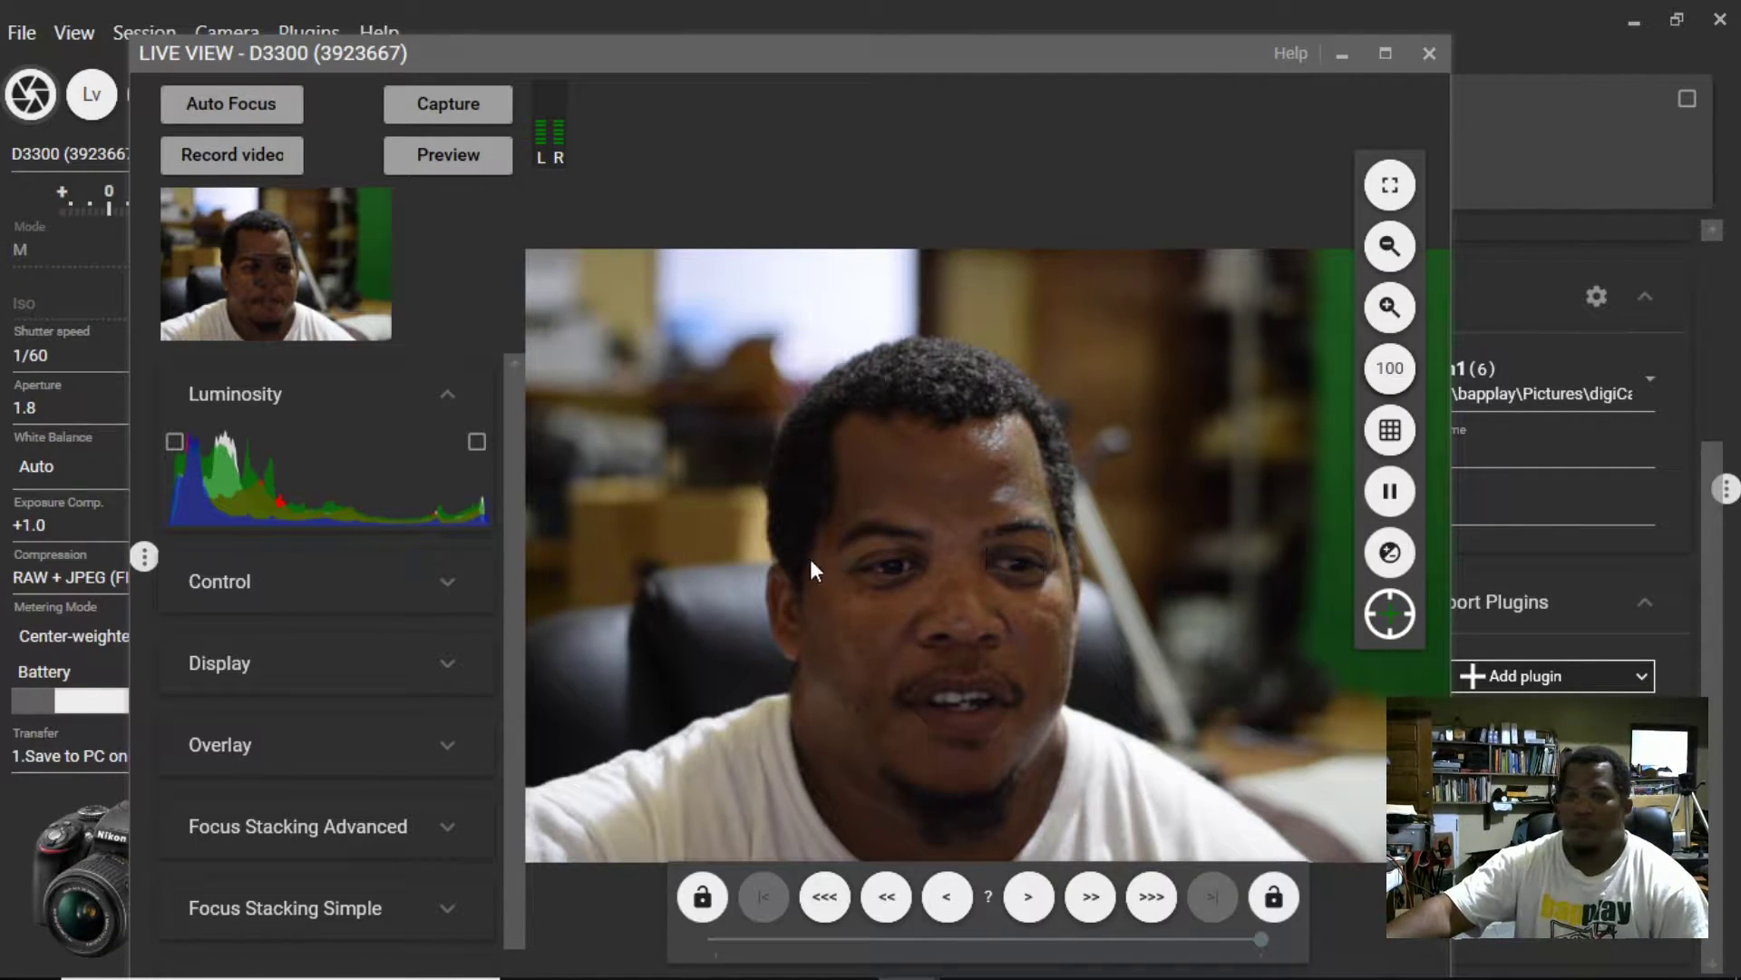
left_click(980, 583)
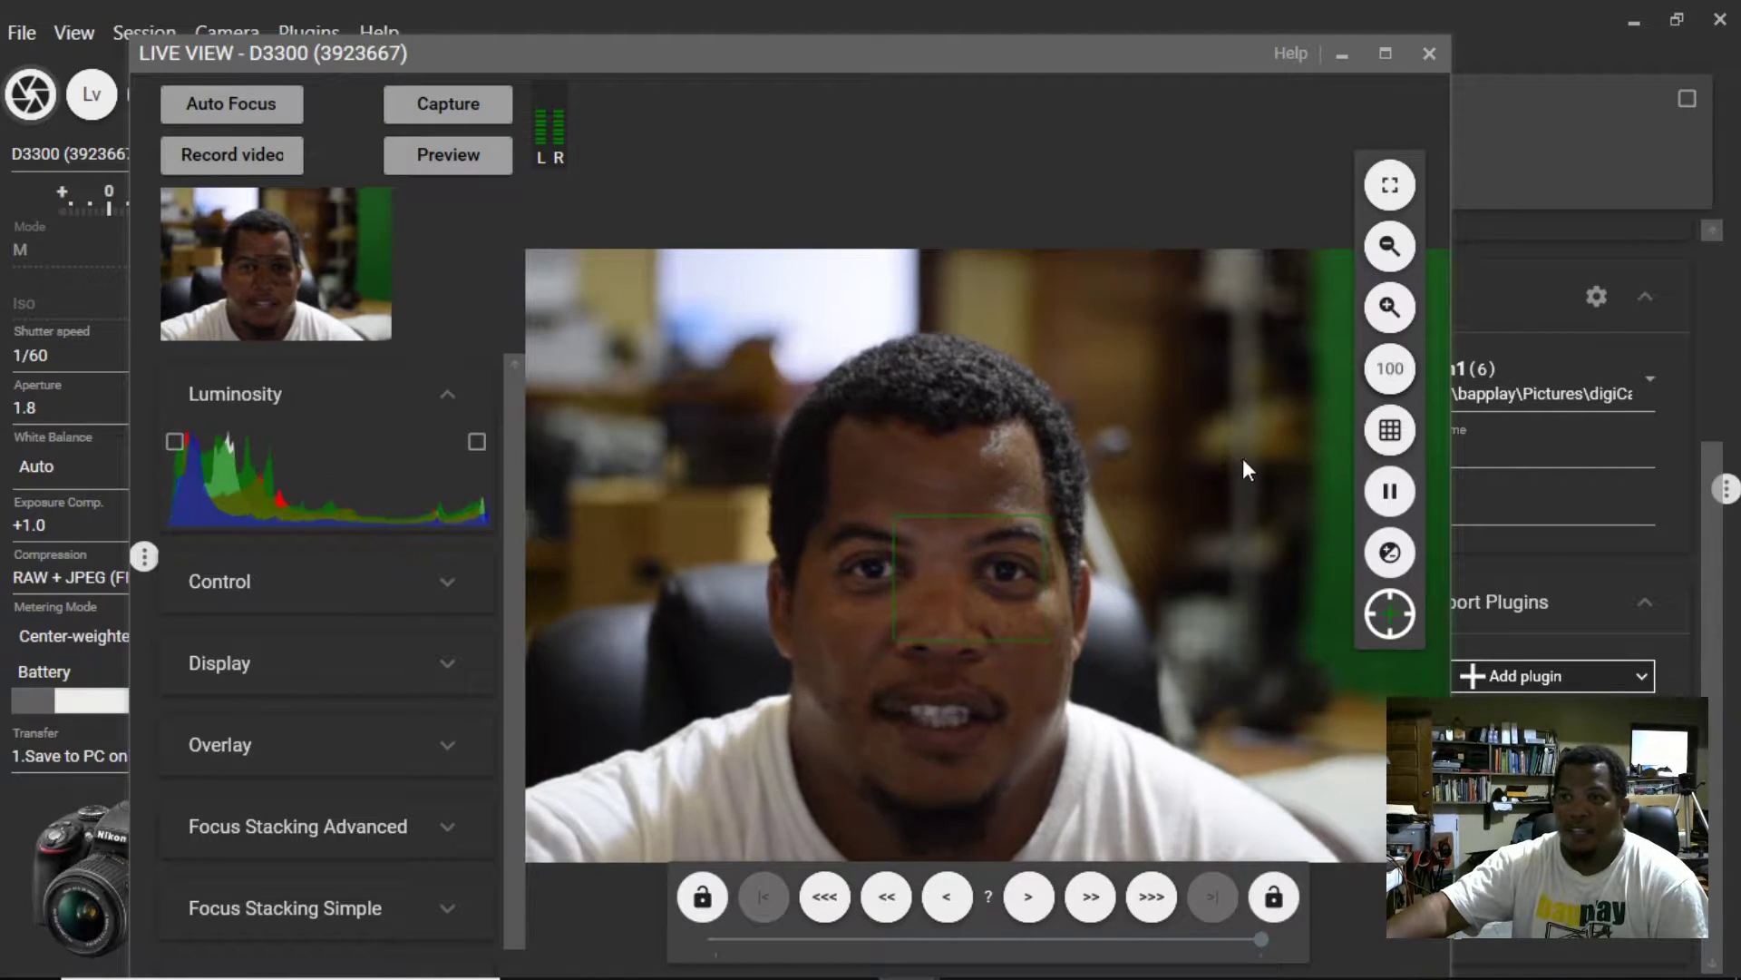
left_click(252, 162)
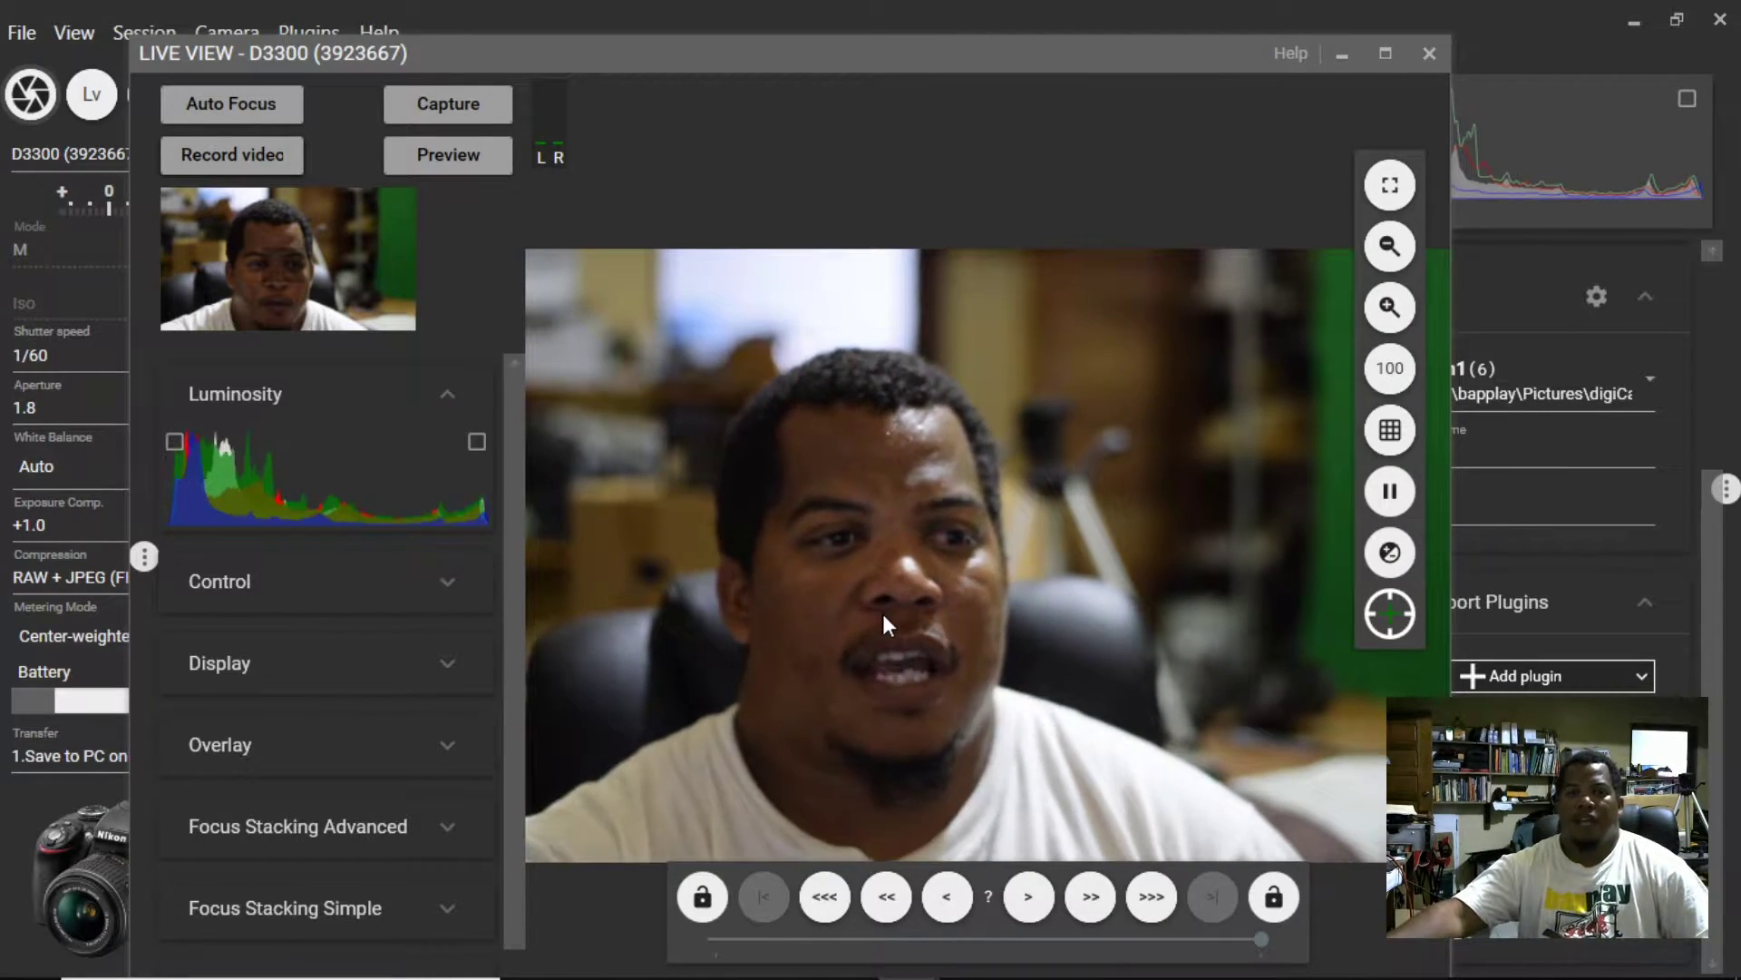
left_click(236, 107)
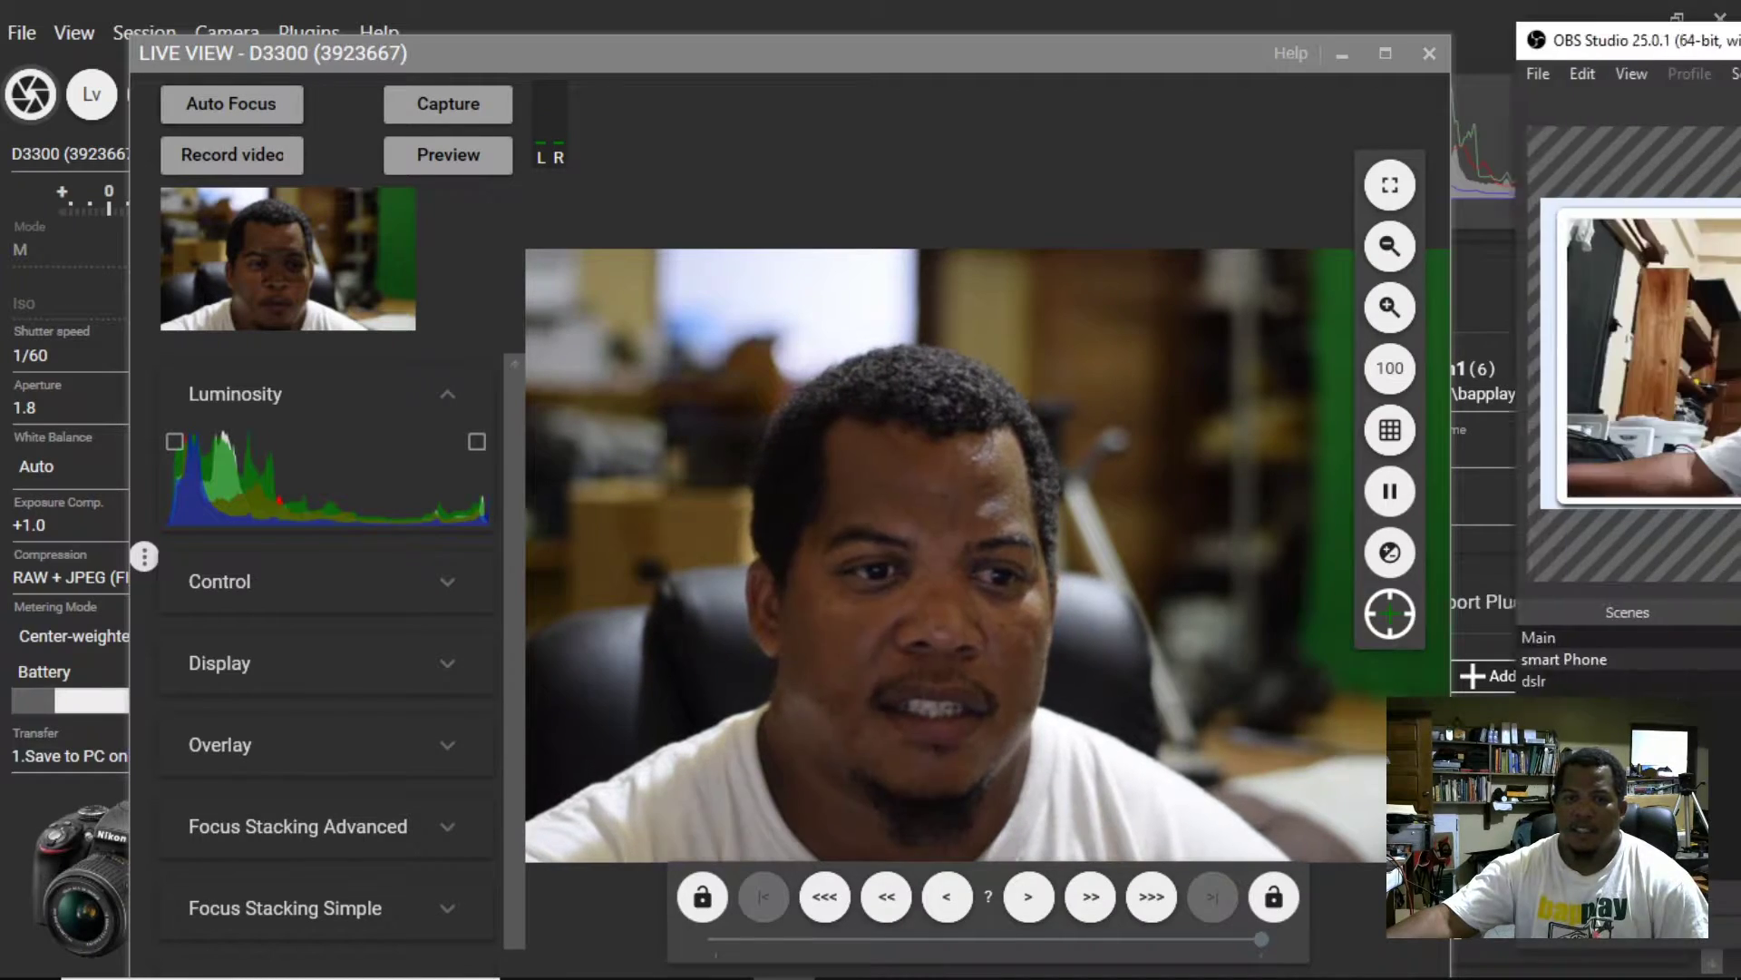
Switch to OBS Studio, bring its window maximized onto this screen and select the dslr scene.
left_click_drag(1740, 44, 816, 50)
double_click(817, 54)
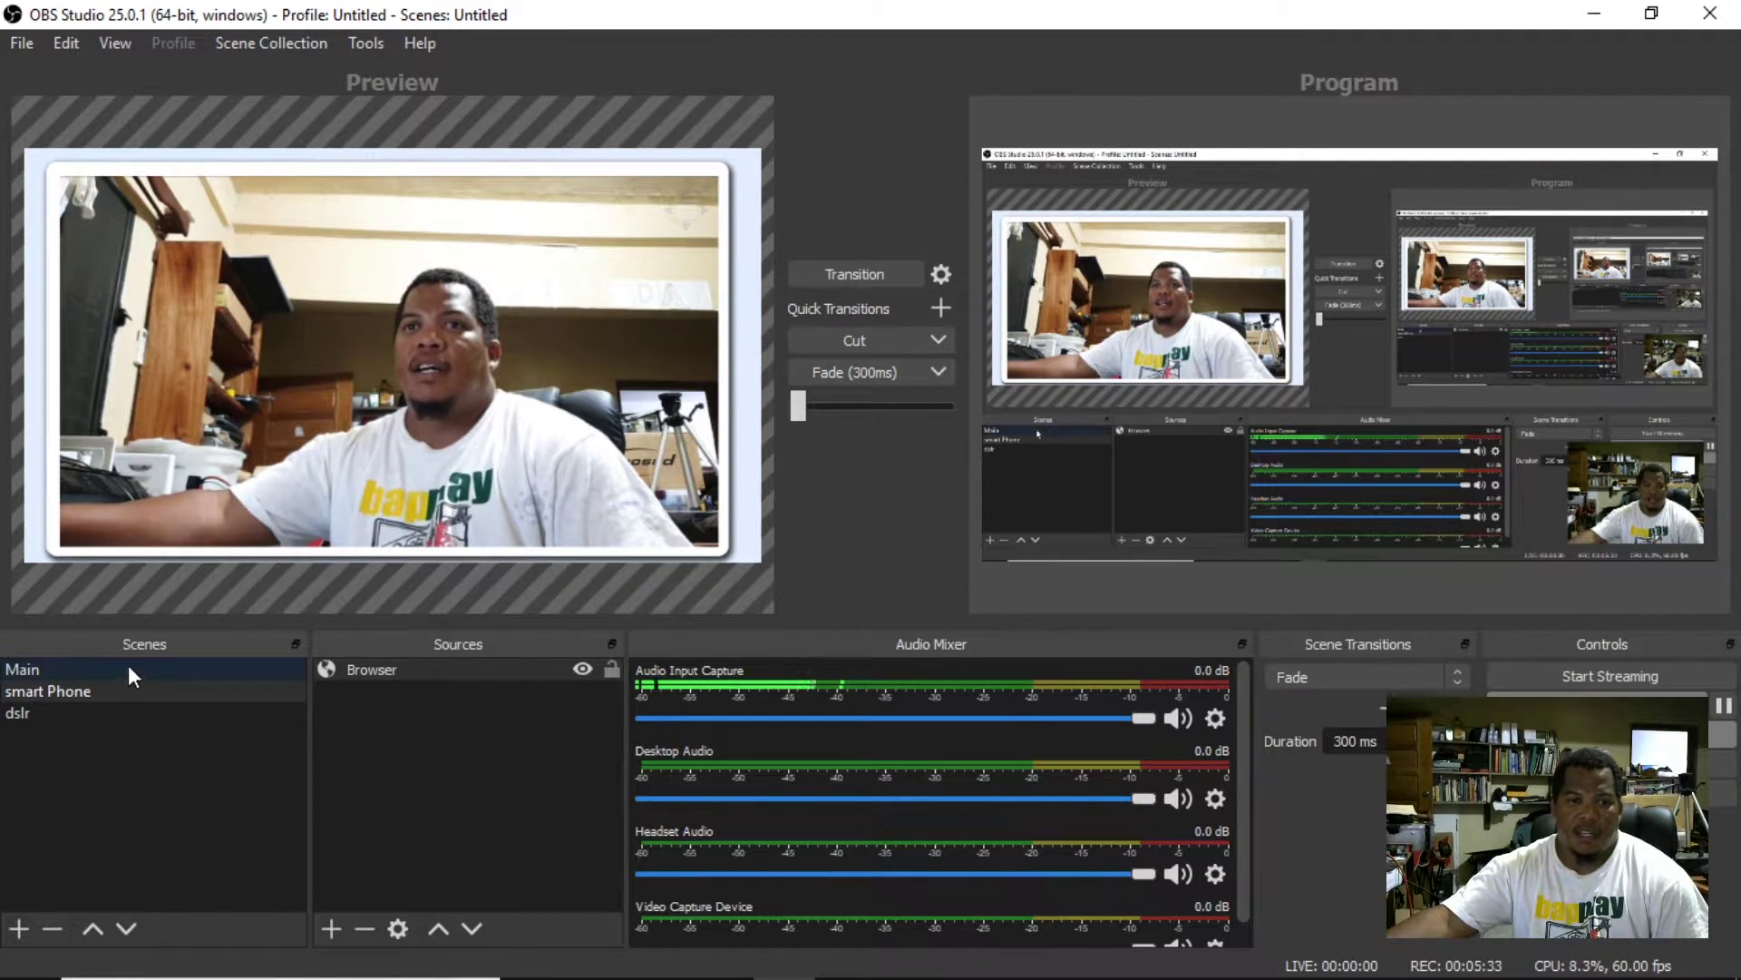
left_click(20, 712)
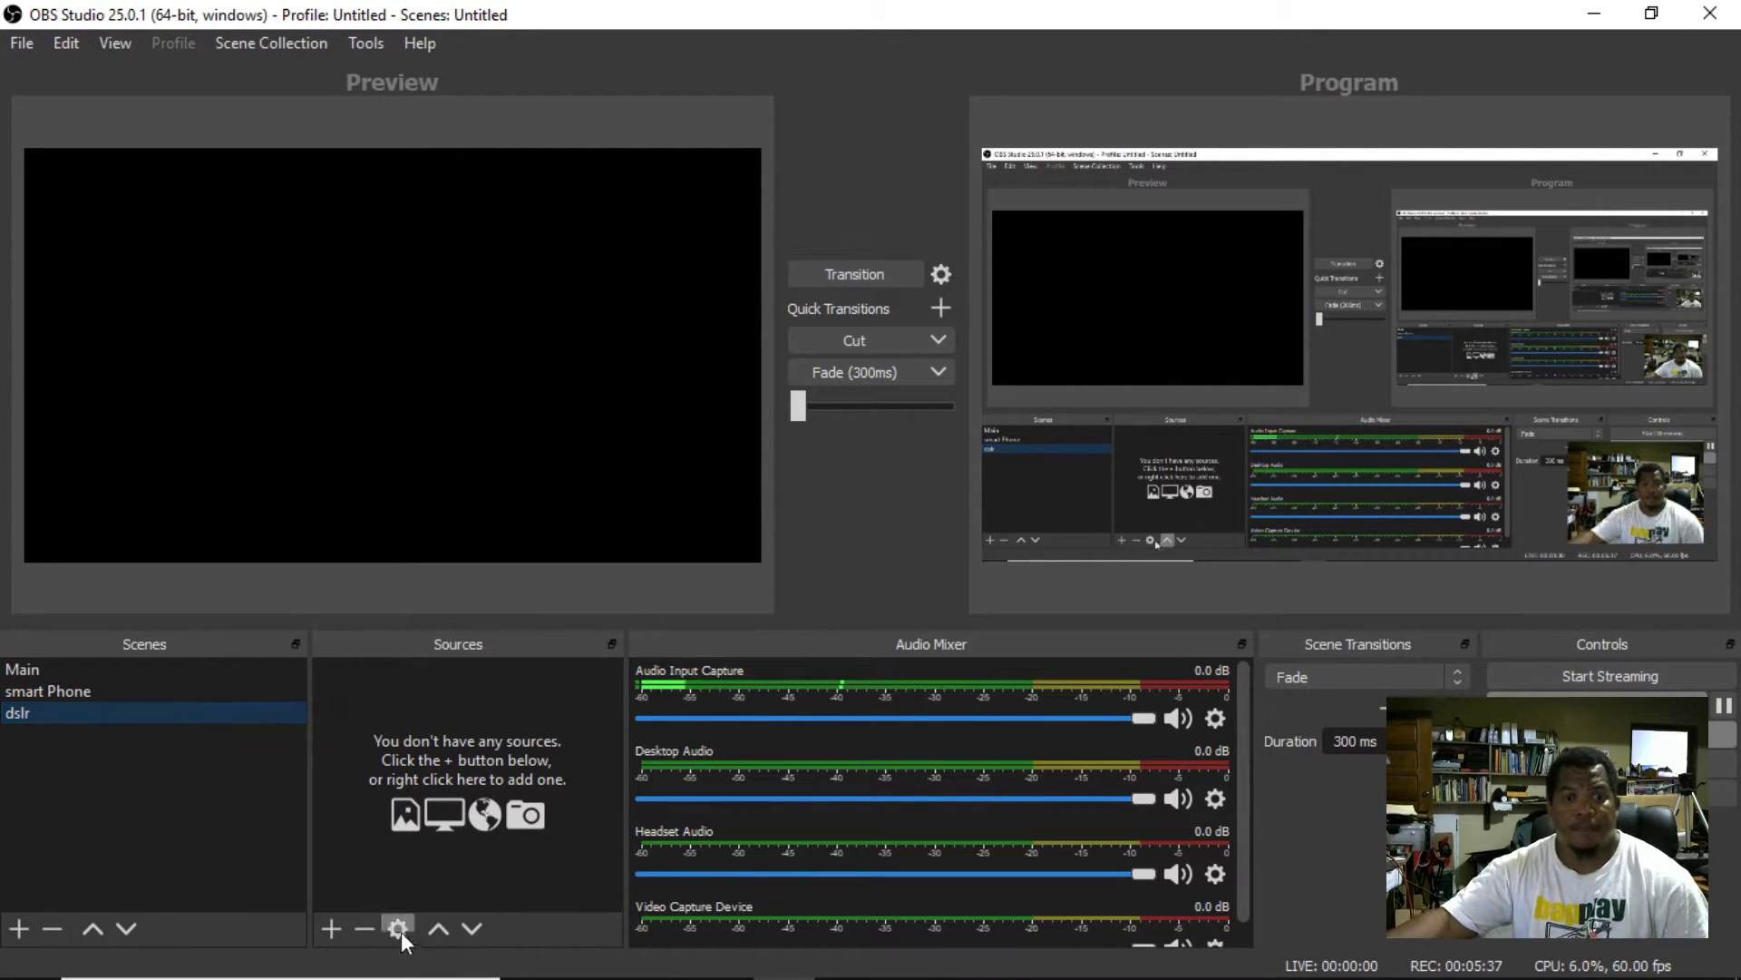
Add a new Window Capture source to the dslr scene, capturing the CameraControl.exe live view window of the D3300.
left_click(328, 927)
mouse_move(337, 902)
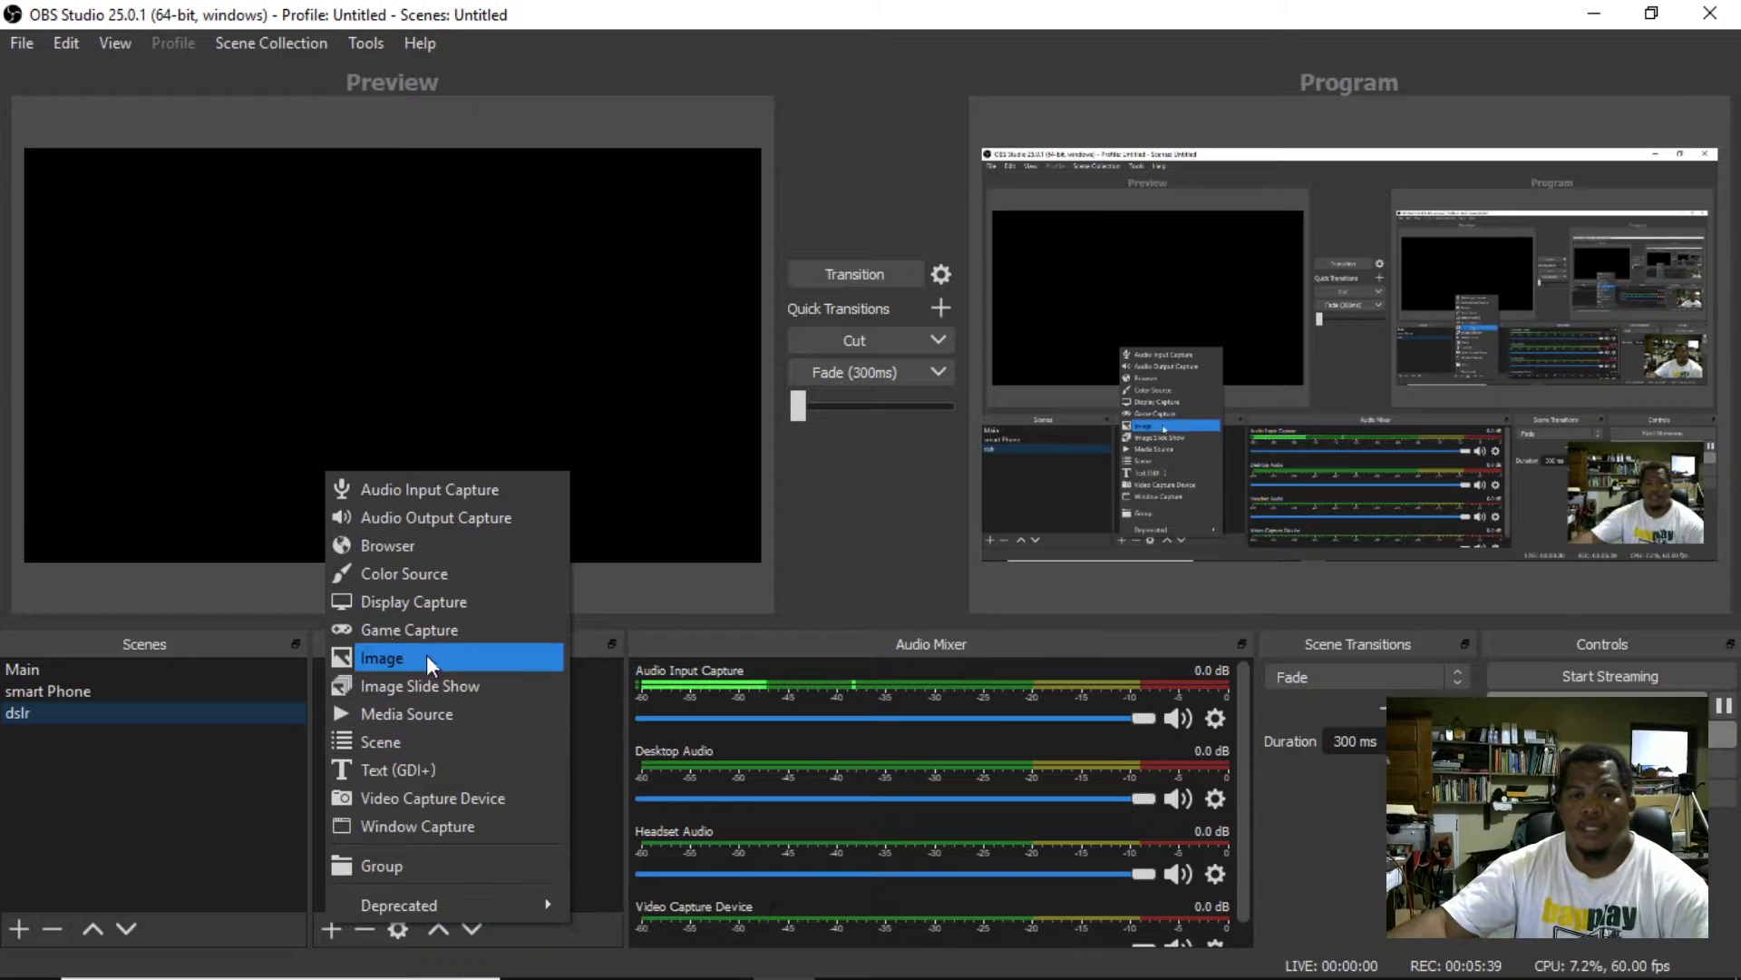
left_click(421, 825)
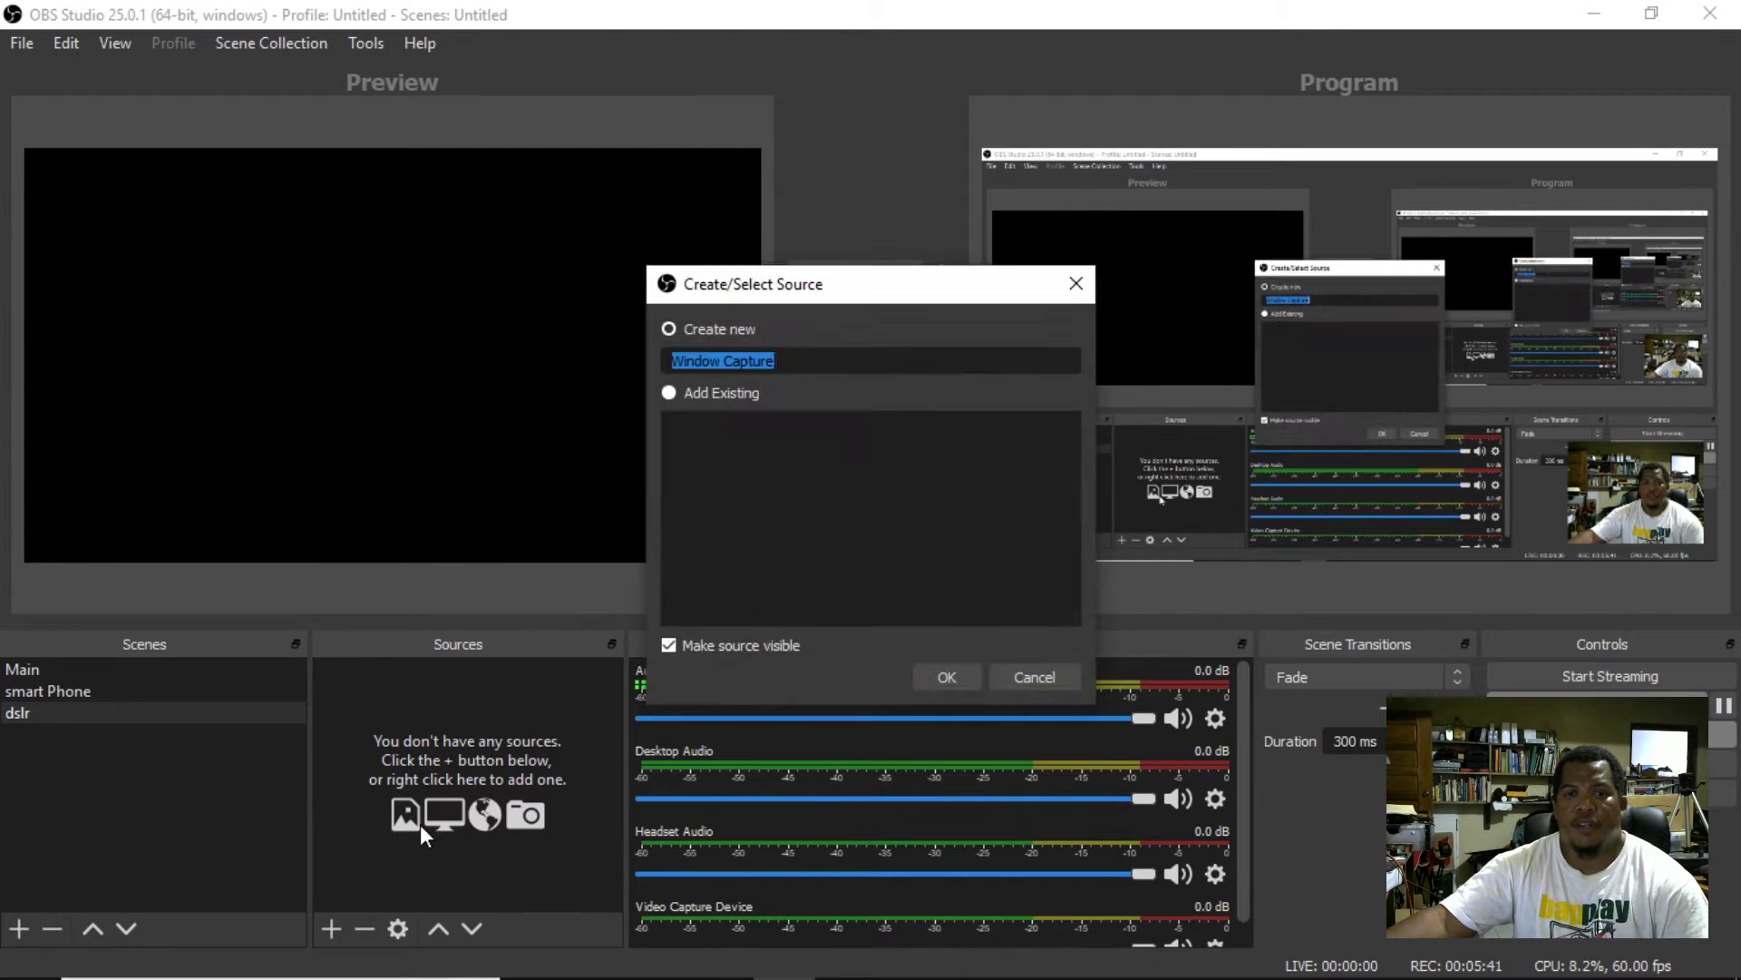
left_click(951, 672)
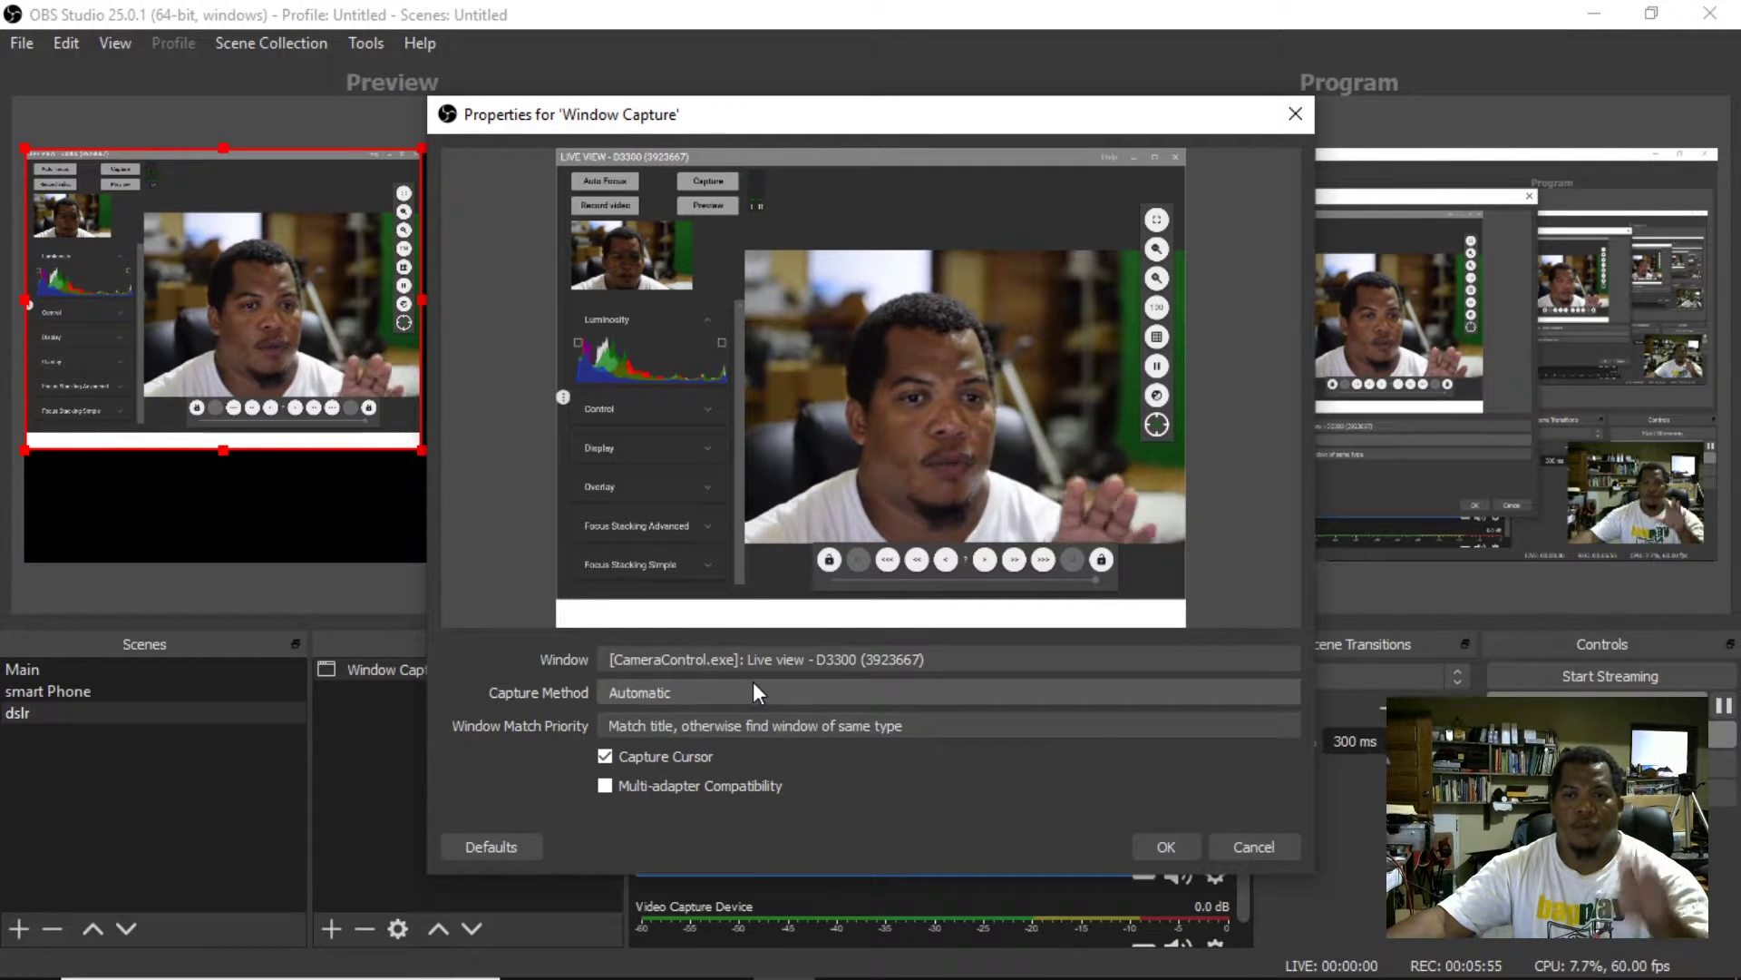
left_click(1163, 847)
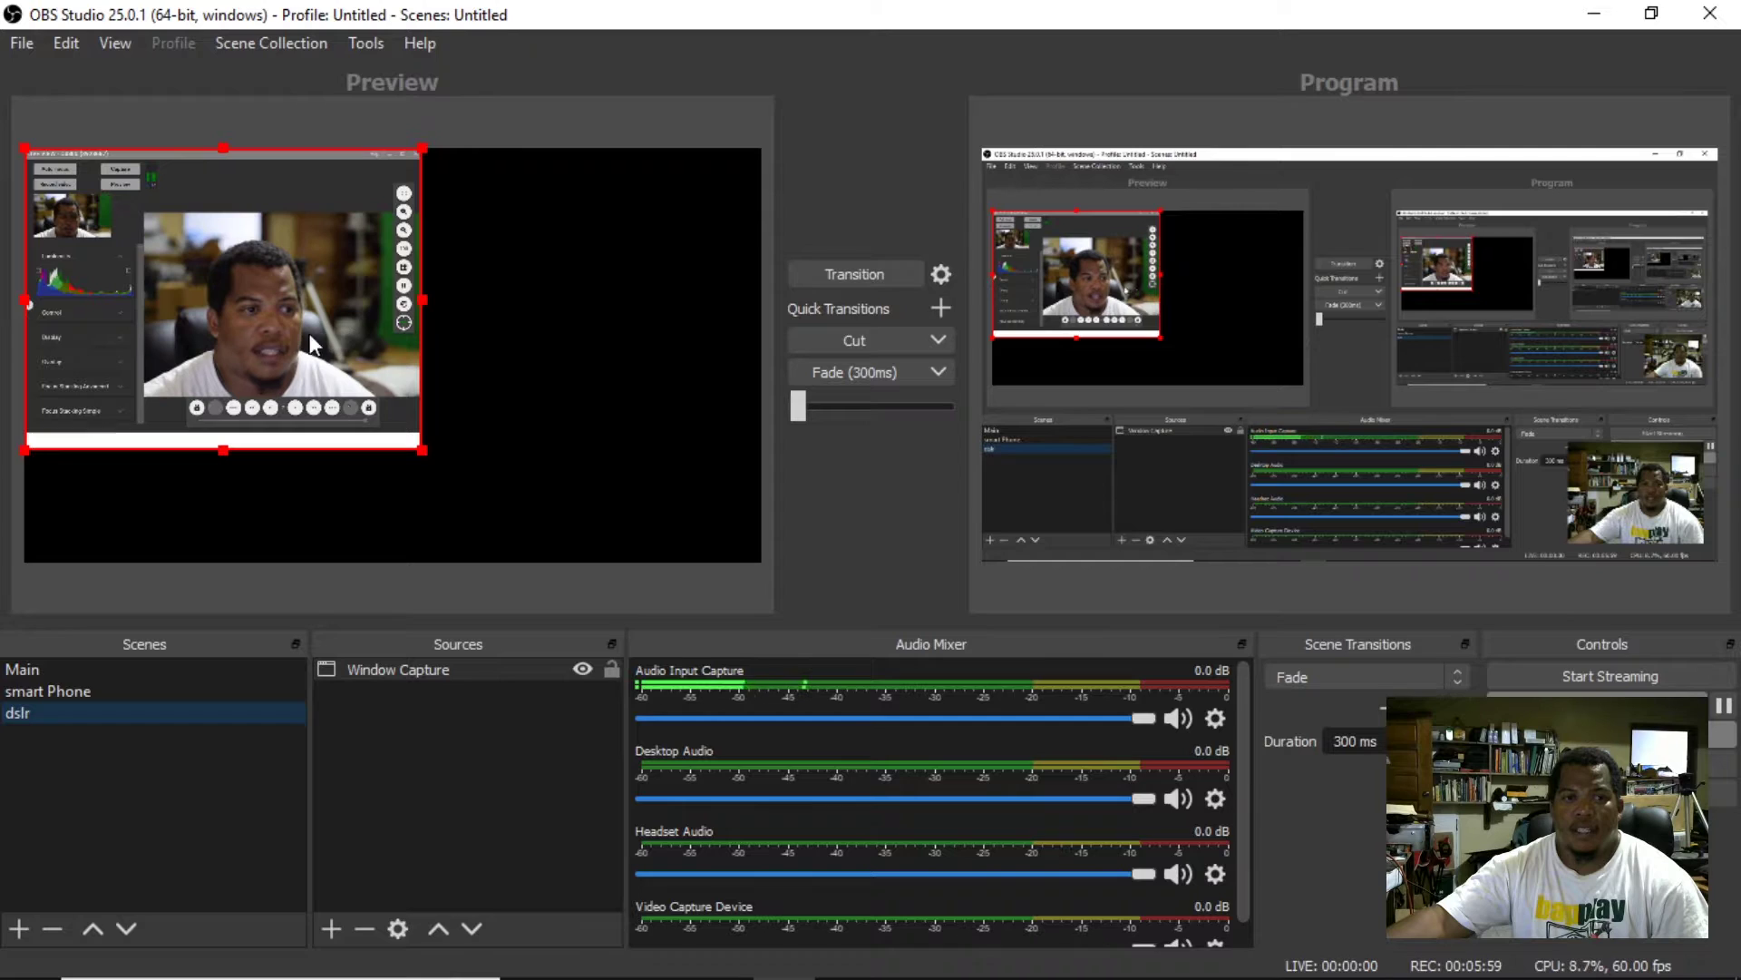
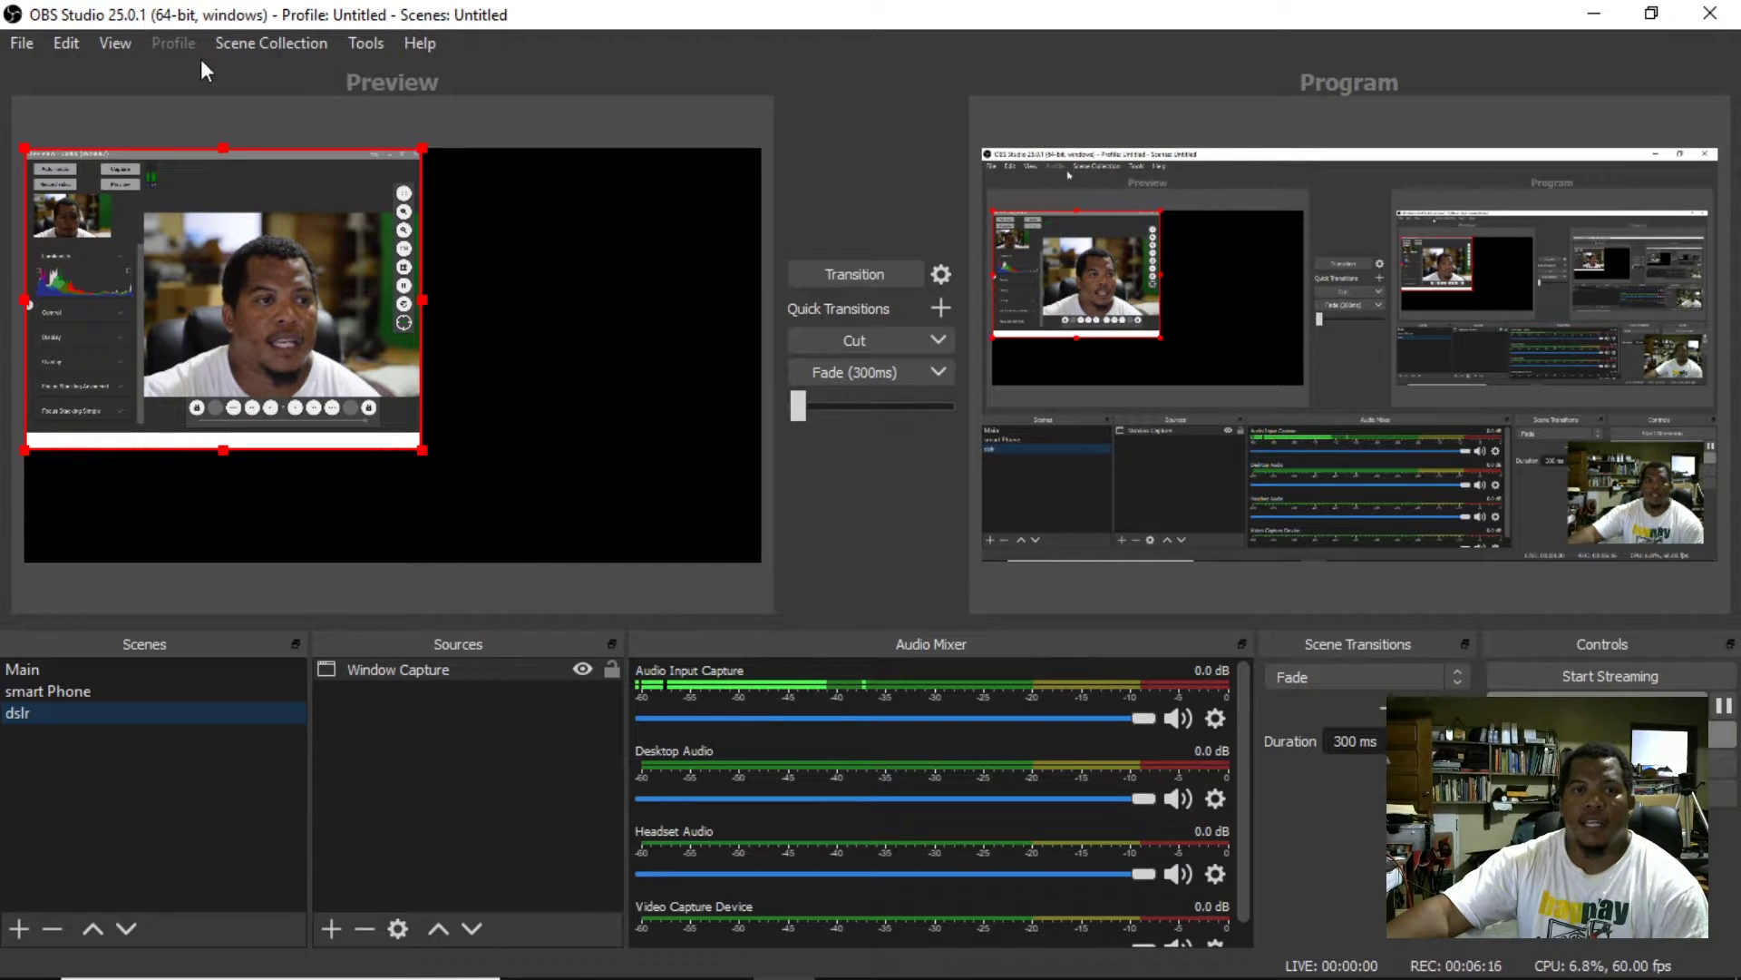
Edit the window capture's transform and set its left crop to 287 to cut away the live view's control area.
right_click(294, 279)
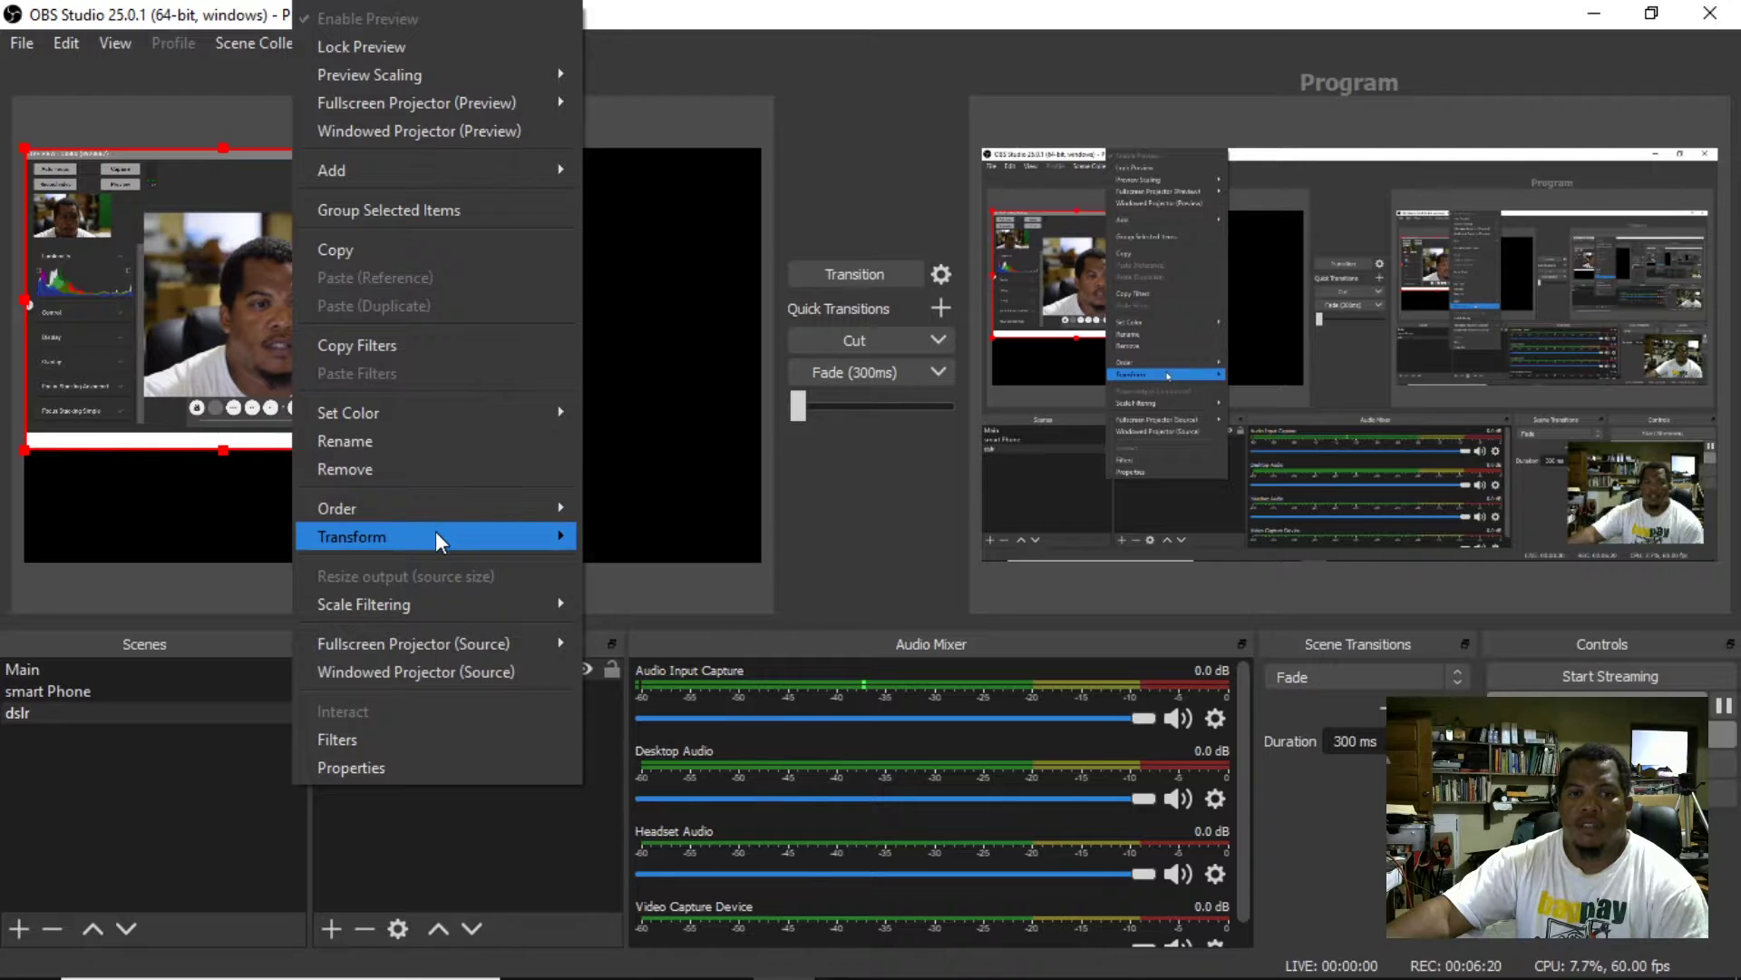
mouse_move(435, 535)
left_click(663, 541)
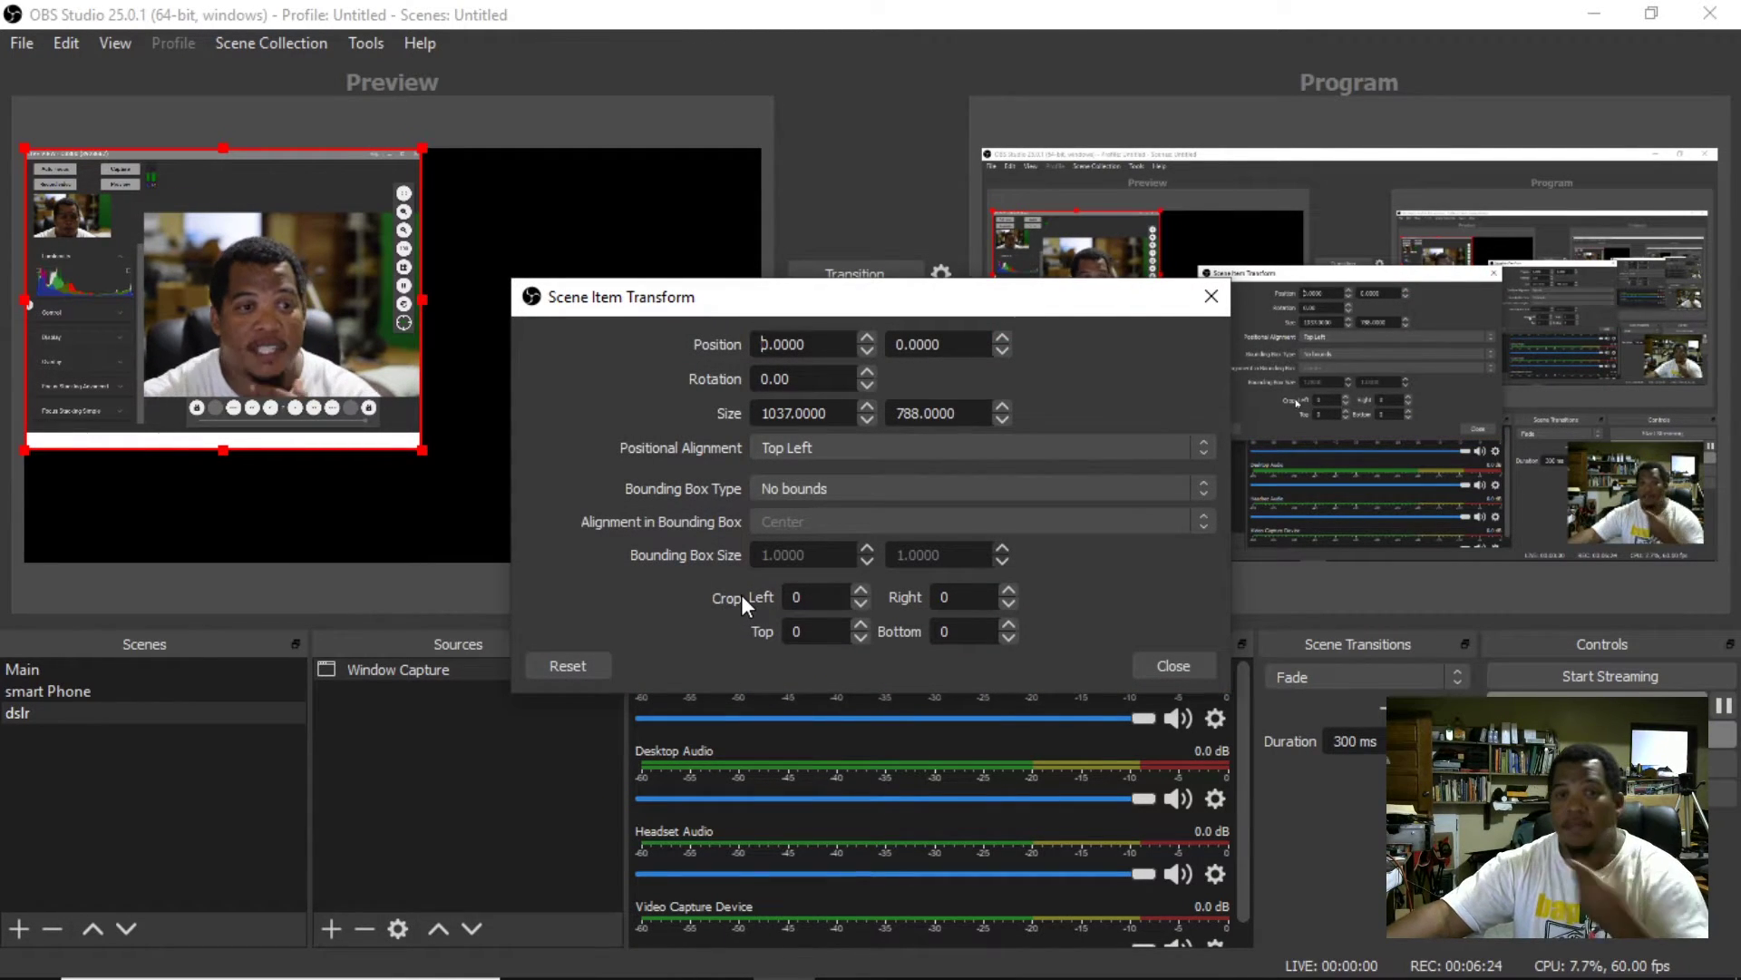
left_click(860, 588)
left_click(860, 588)
left_click(859, 588)
left_click(860, 588)
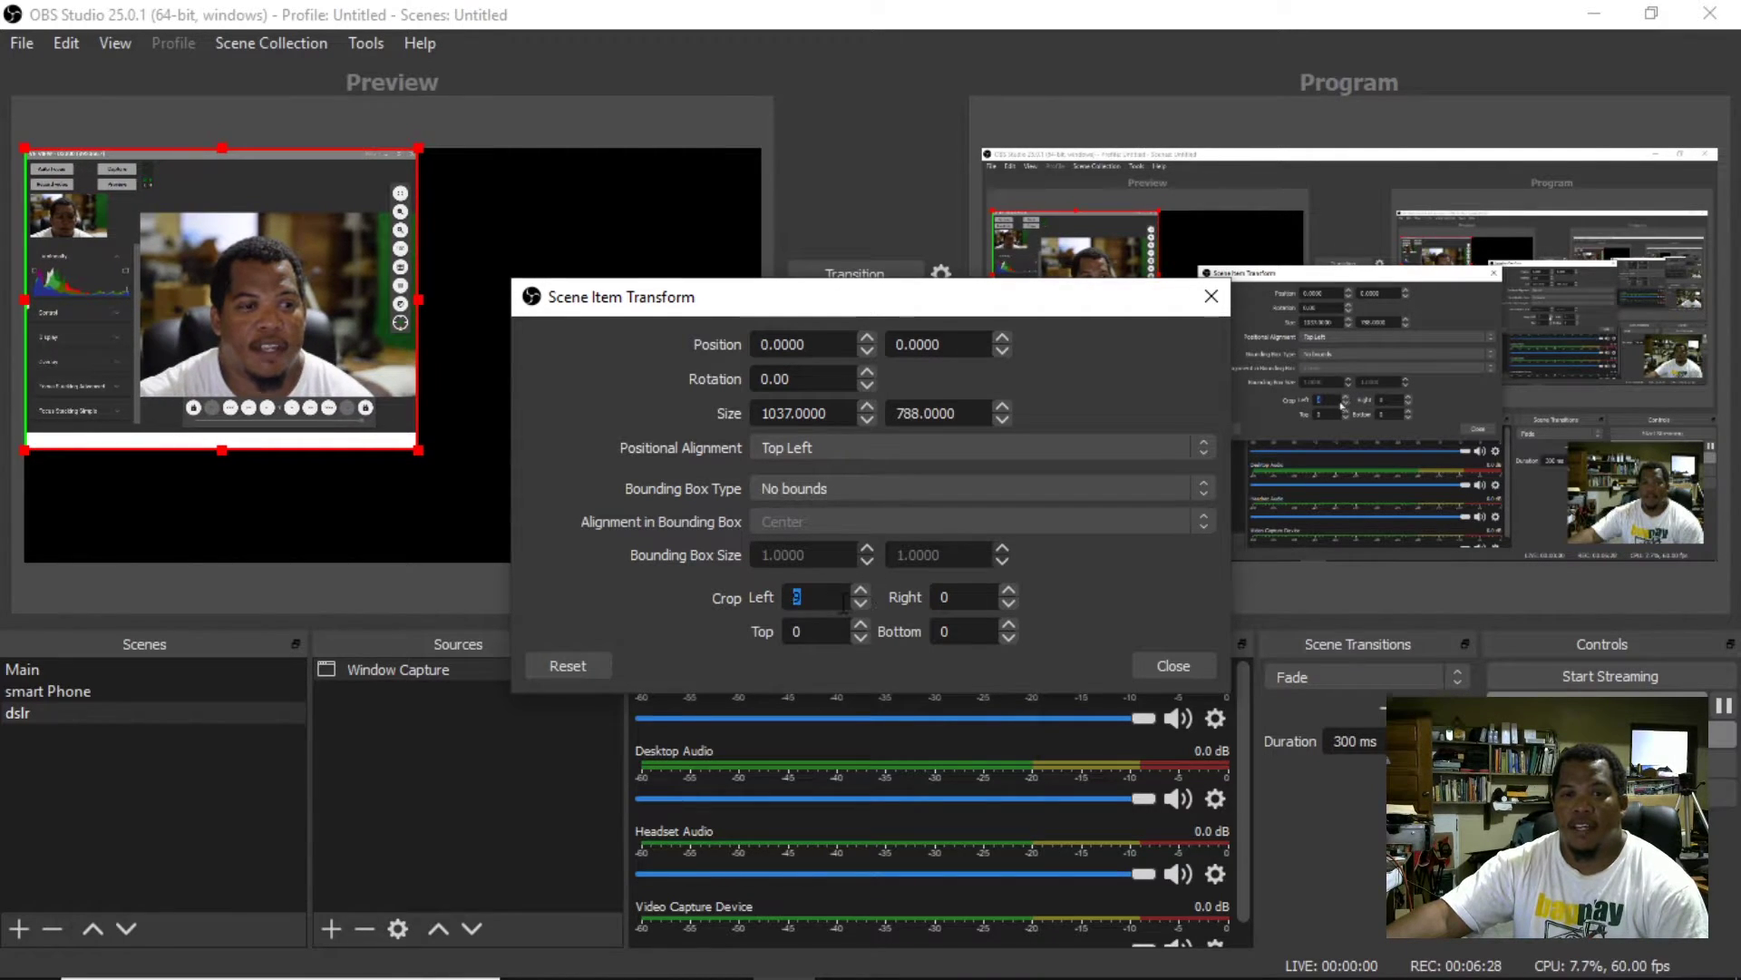
type("250")
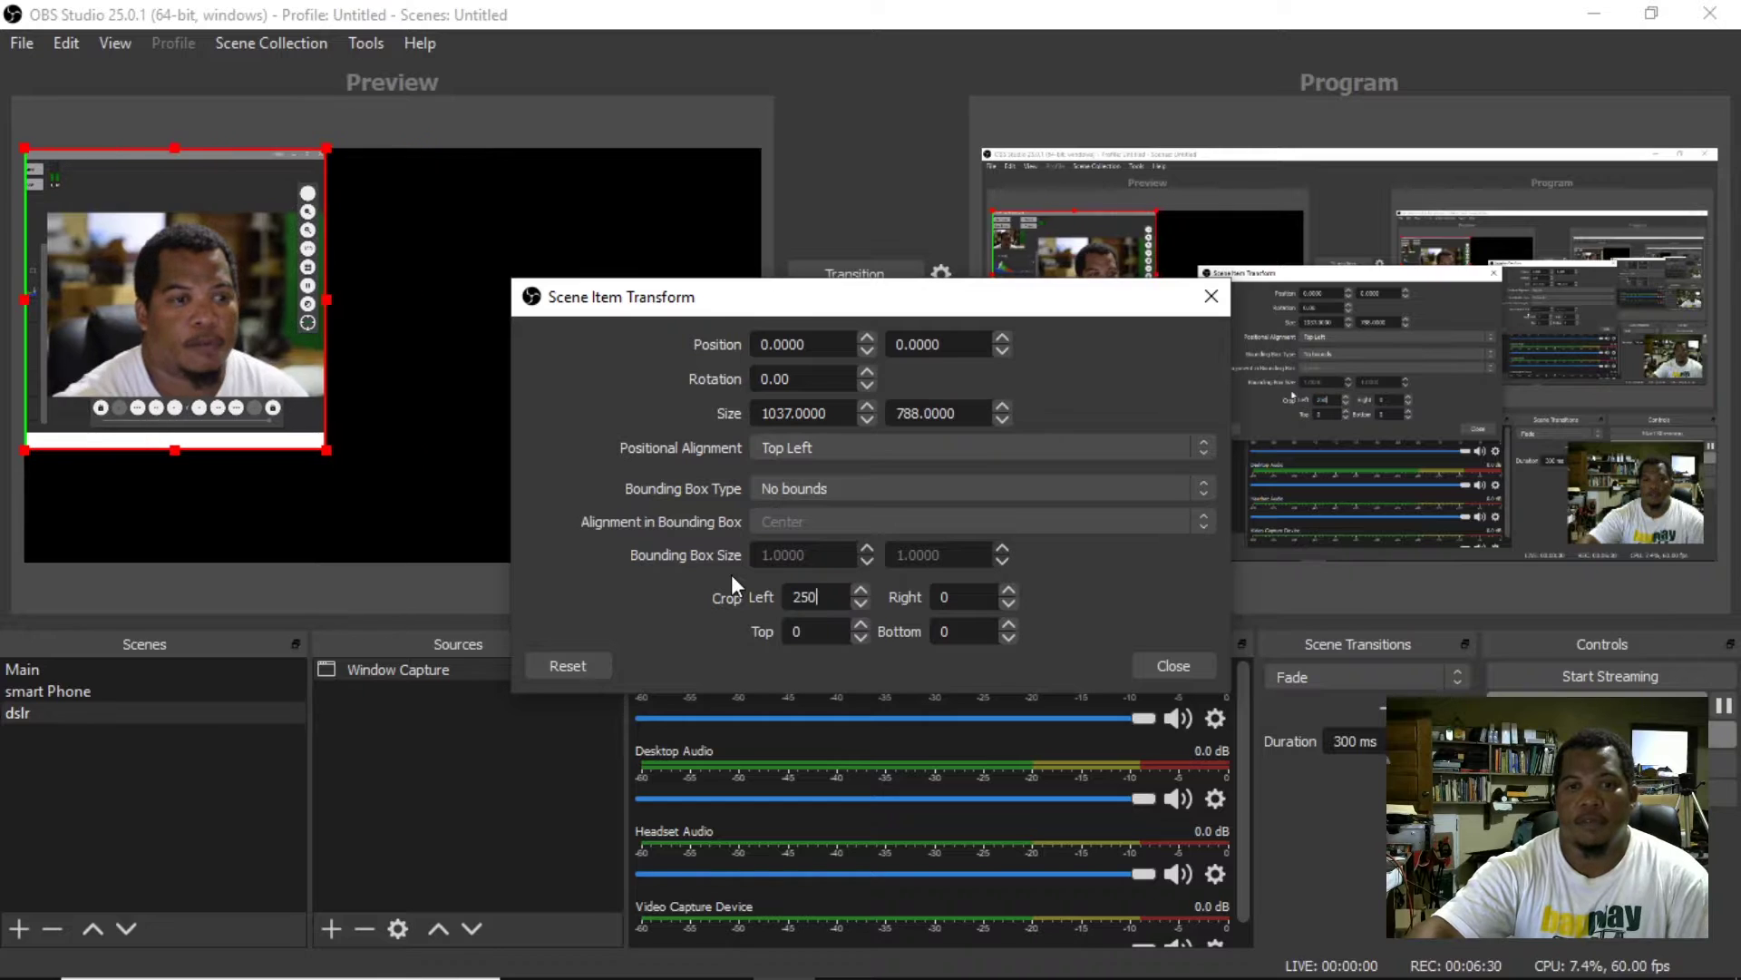
left_click(860, 588)
left_click(860, 587)
left_click(860, 588)
left_click(860, 588)
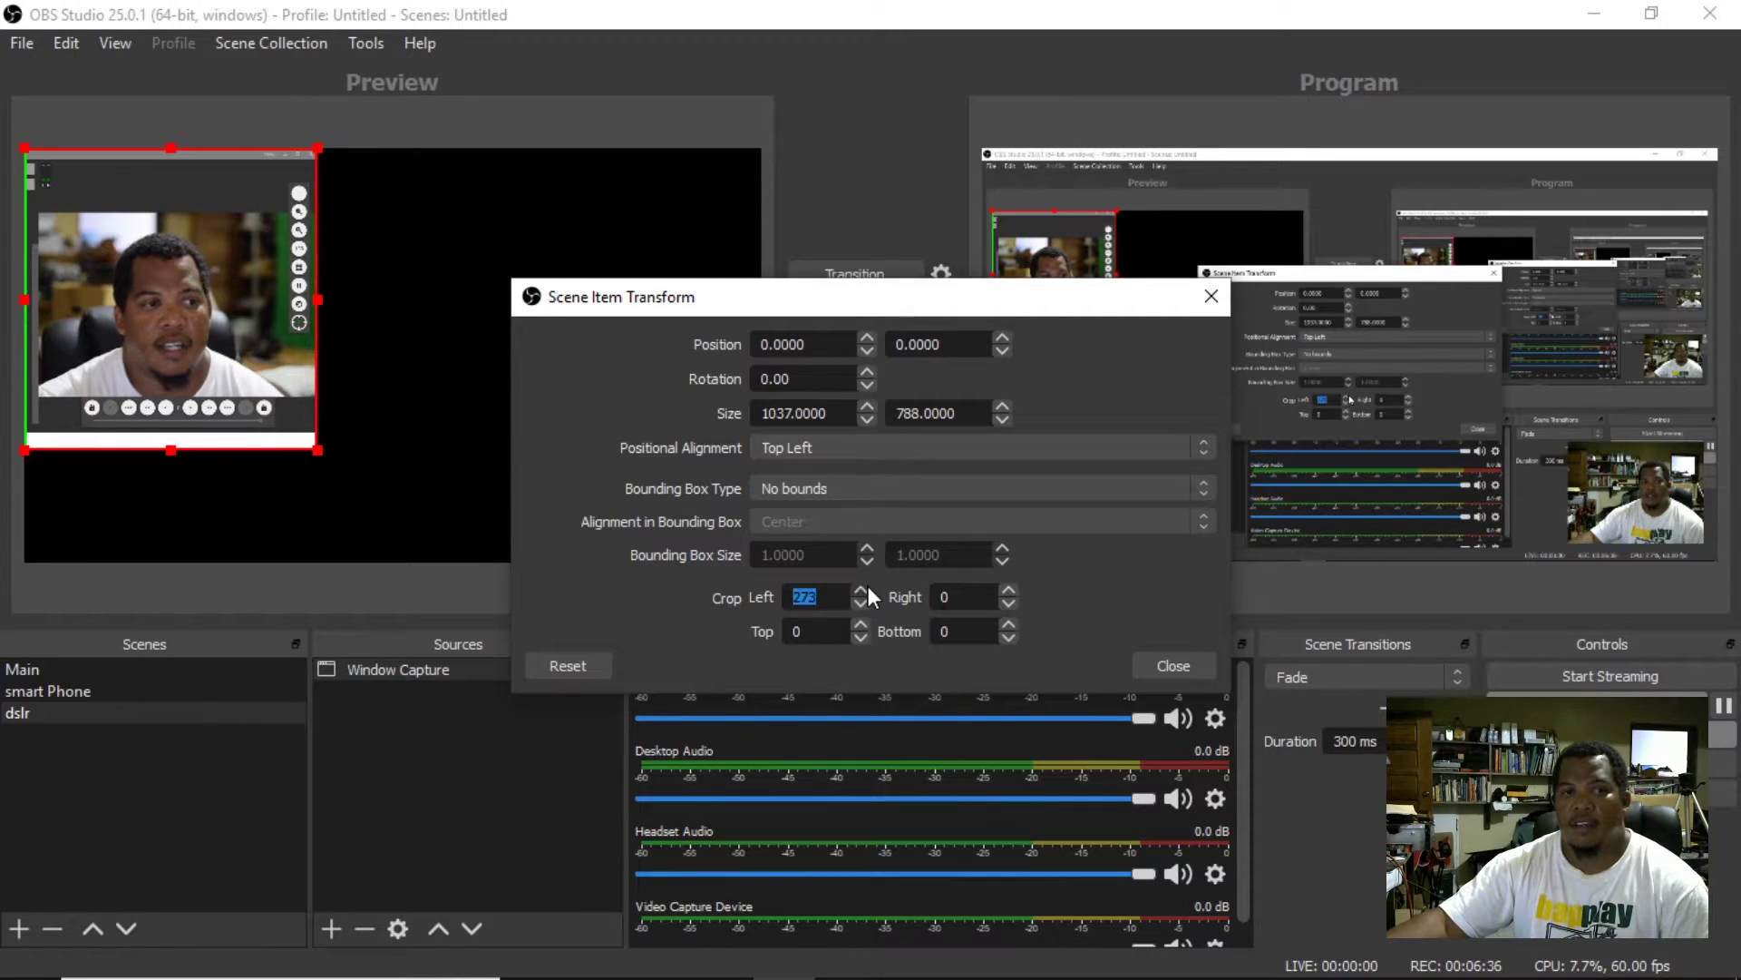
left_click(867, 588)
left_click(867, 588)
left_click(868, 588)
left_click(867, 587)
left_click(867, 588)
left_click(868, 588)
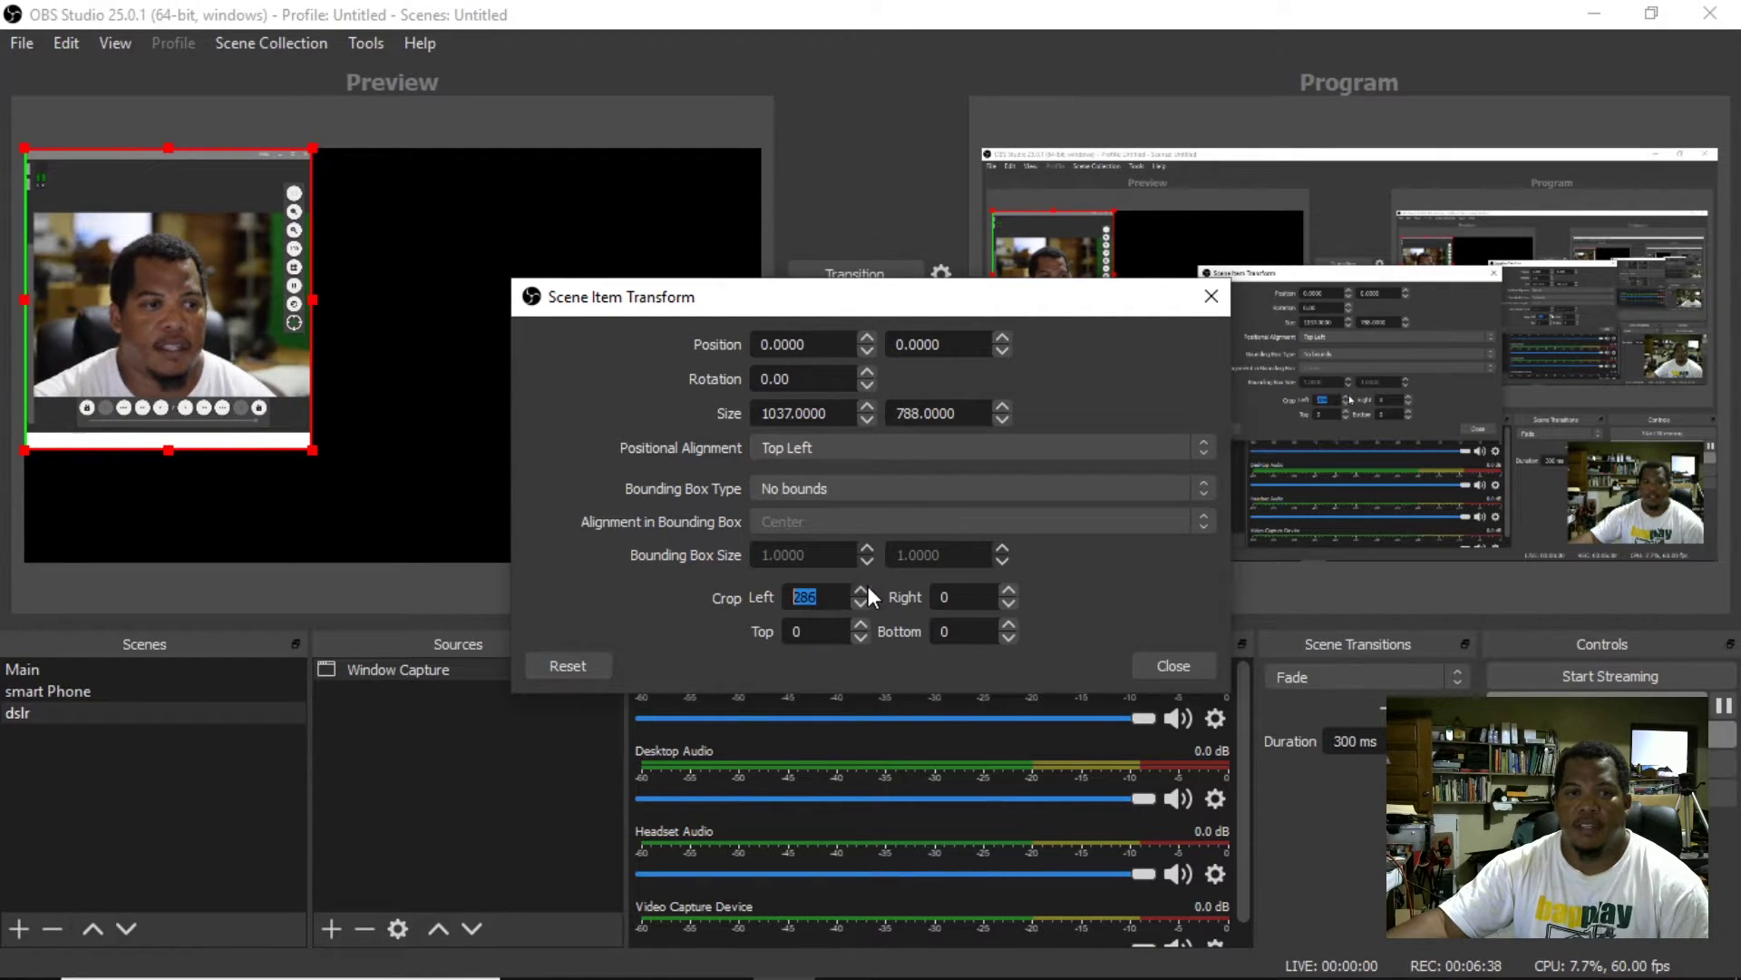
Set the window capture's right crop to 62 to trim the live view's tool strip.
left_click(1008, 590)
left_click(1007, 590)
left_click(1008, 590)
left_click(1007, 590)
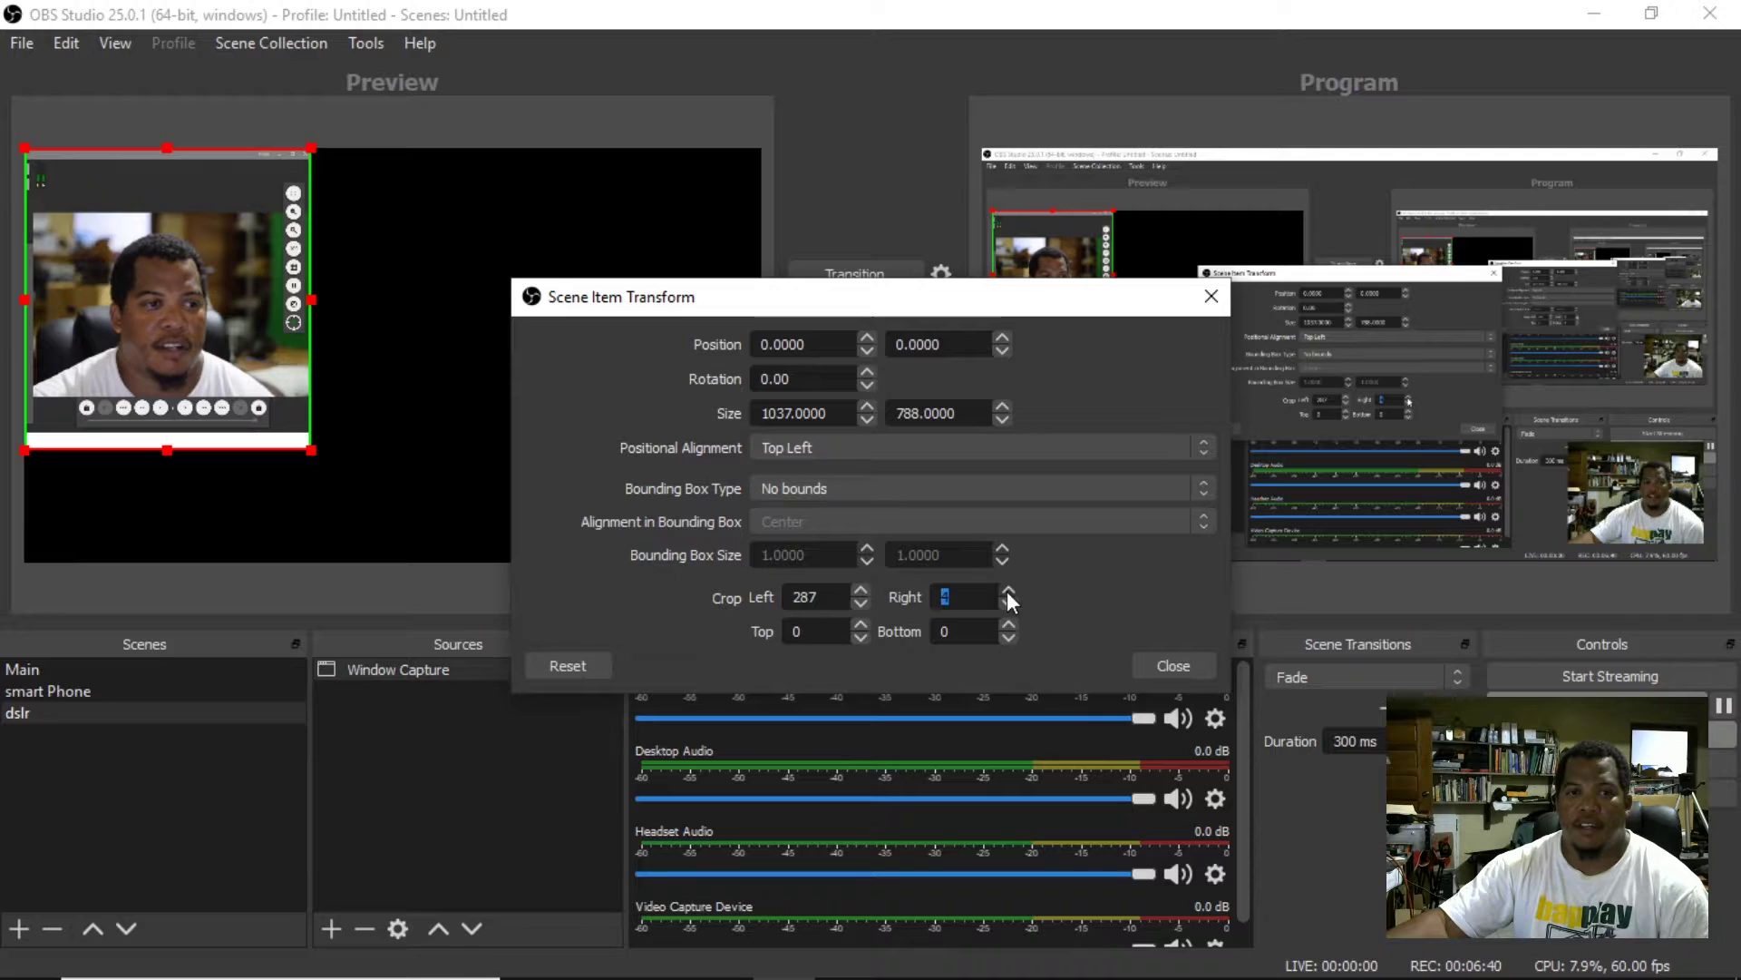
left_click(1007, 590)
left_click(1007, 589)
left_click(1008, 590)
left_click(1008, 589)
left_click(1008, 589)
left_click(1007, 590)
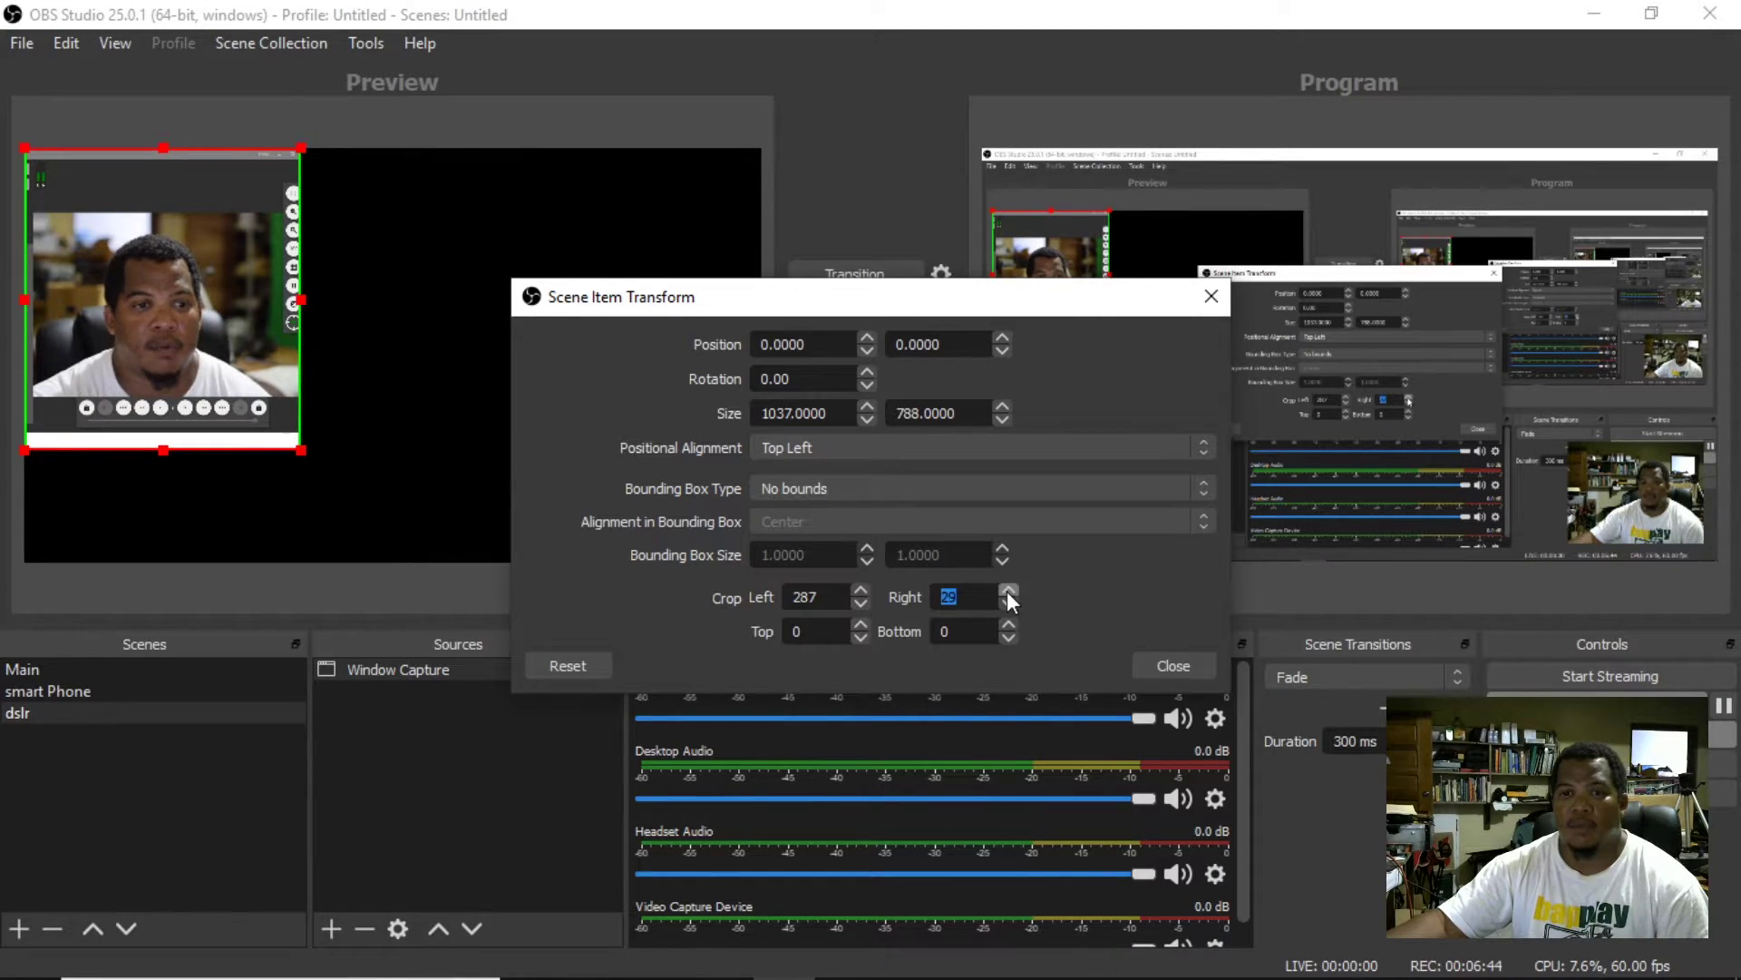
left_click(1008, 590)
left_click(1008, 589)
left_click(1008, 590)
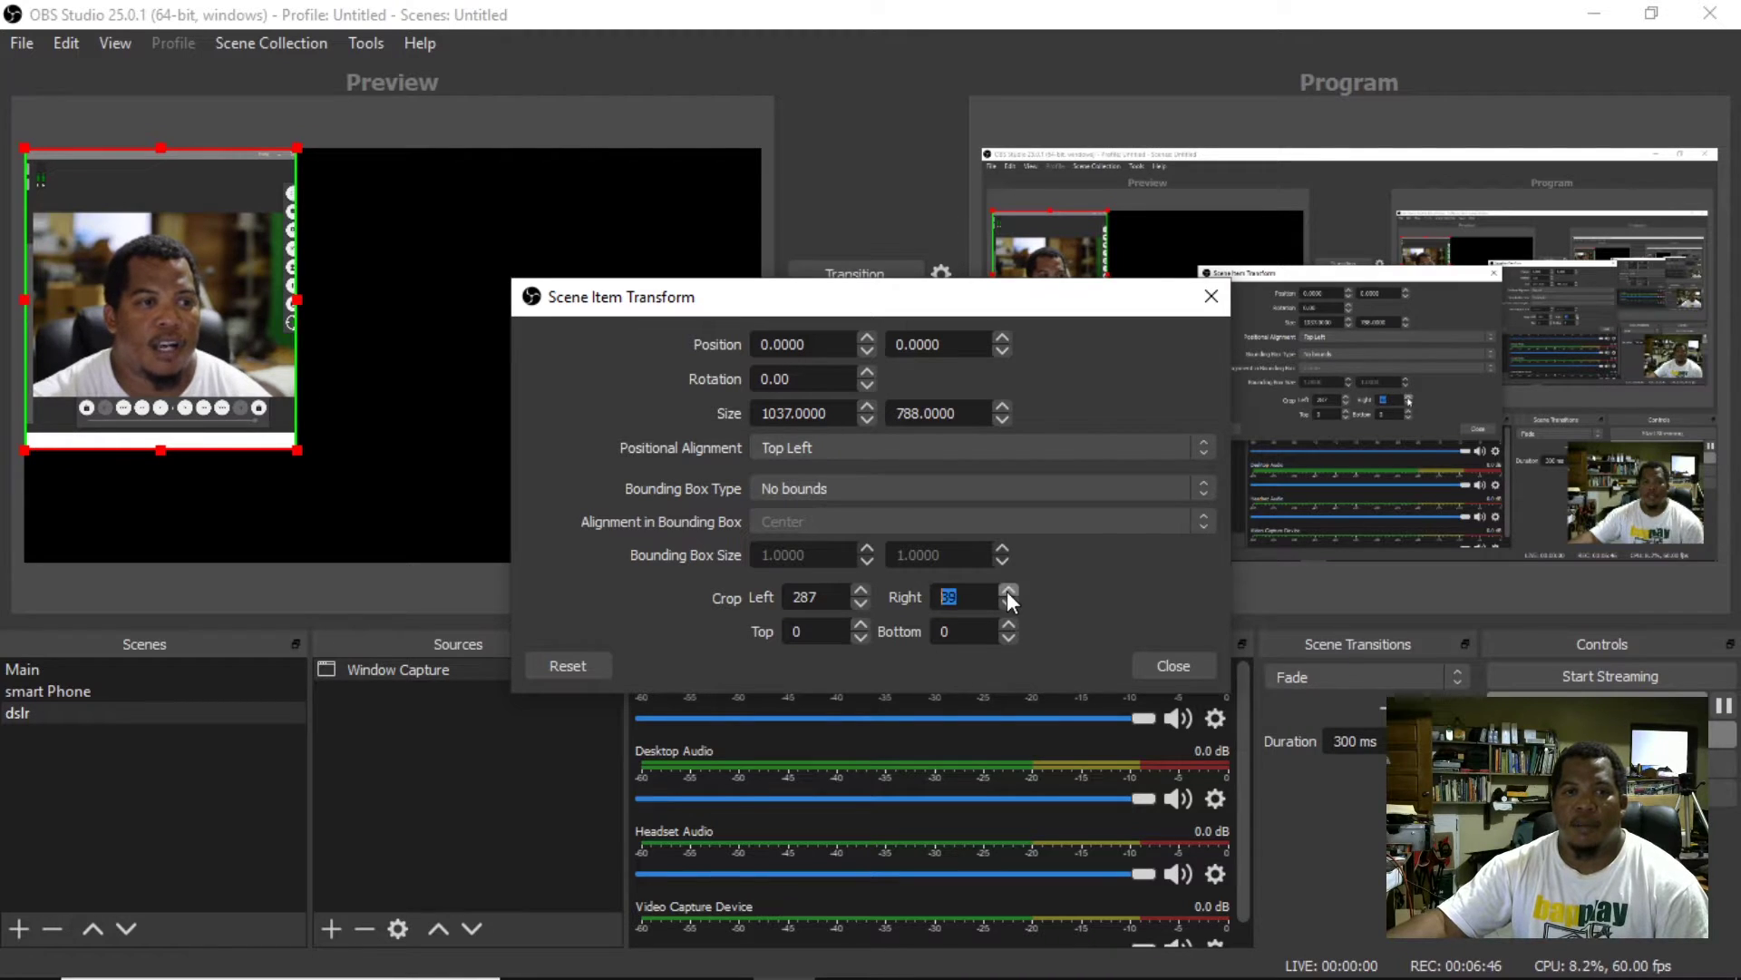
left_click(1007, 590)
left_click(1008, 590)
left_click(1008, 589)
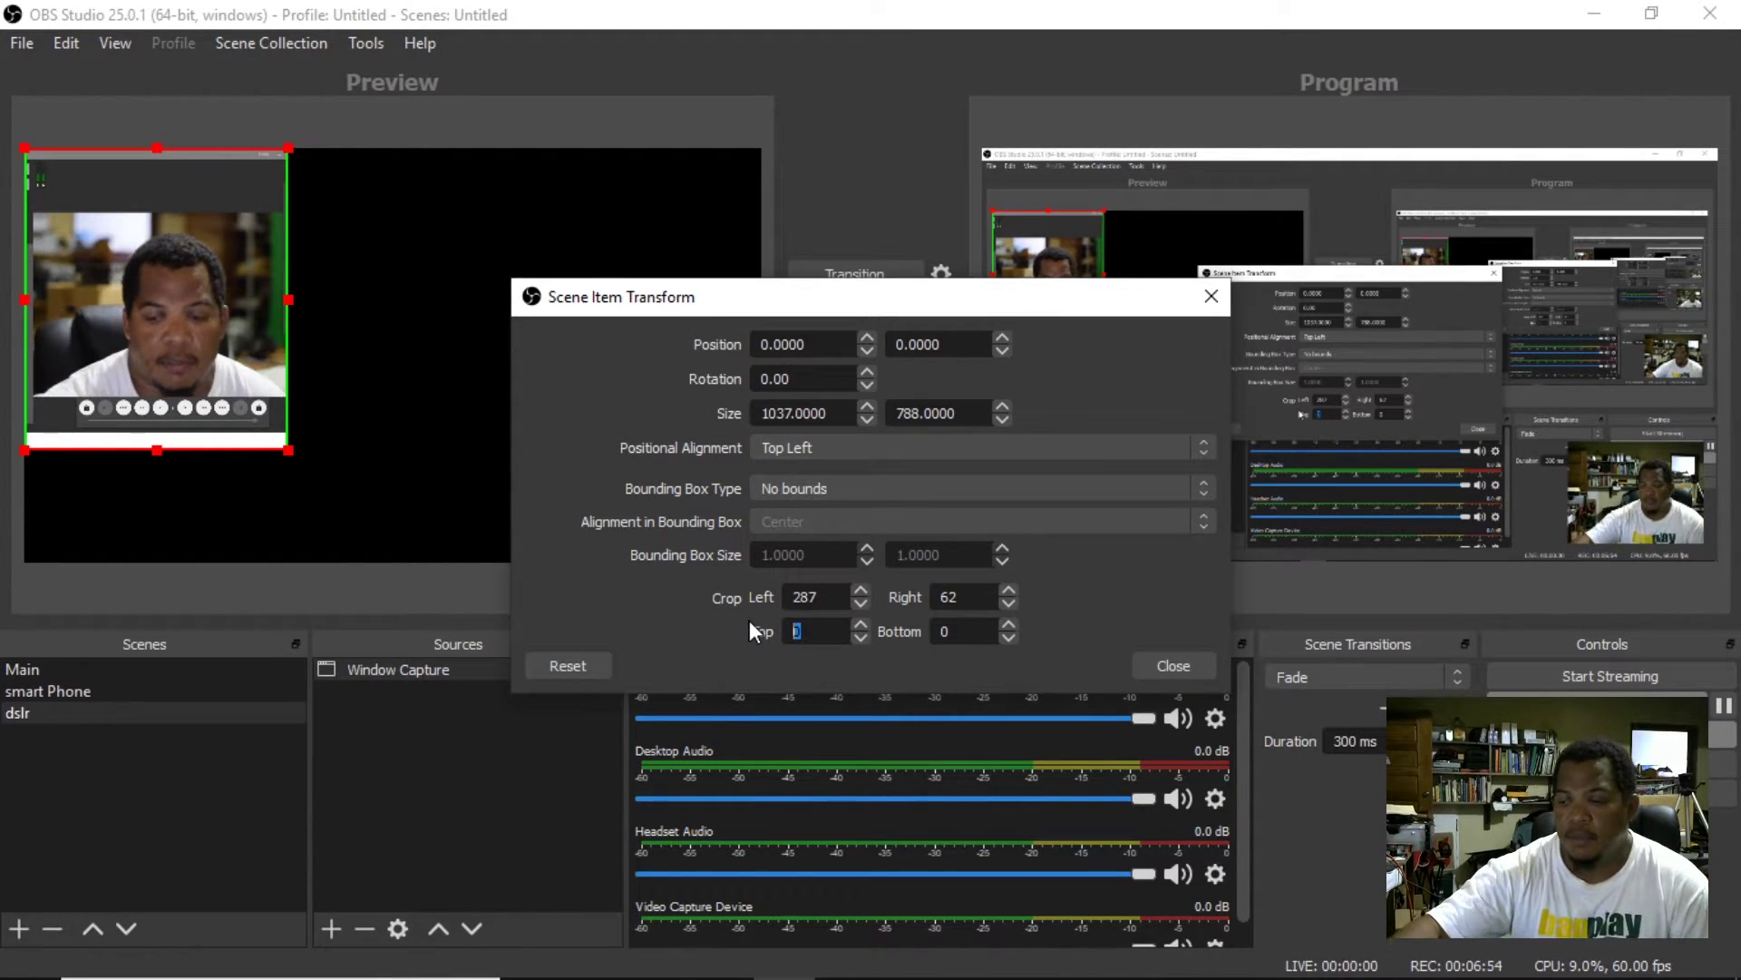
Set the window capture's top crop to 150 and bottom crop to 134, and finish the transform.
type("150")
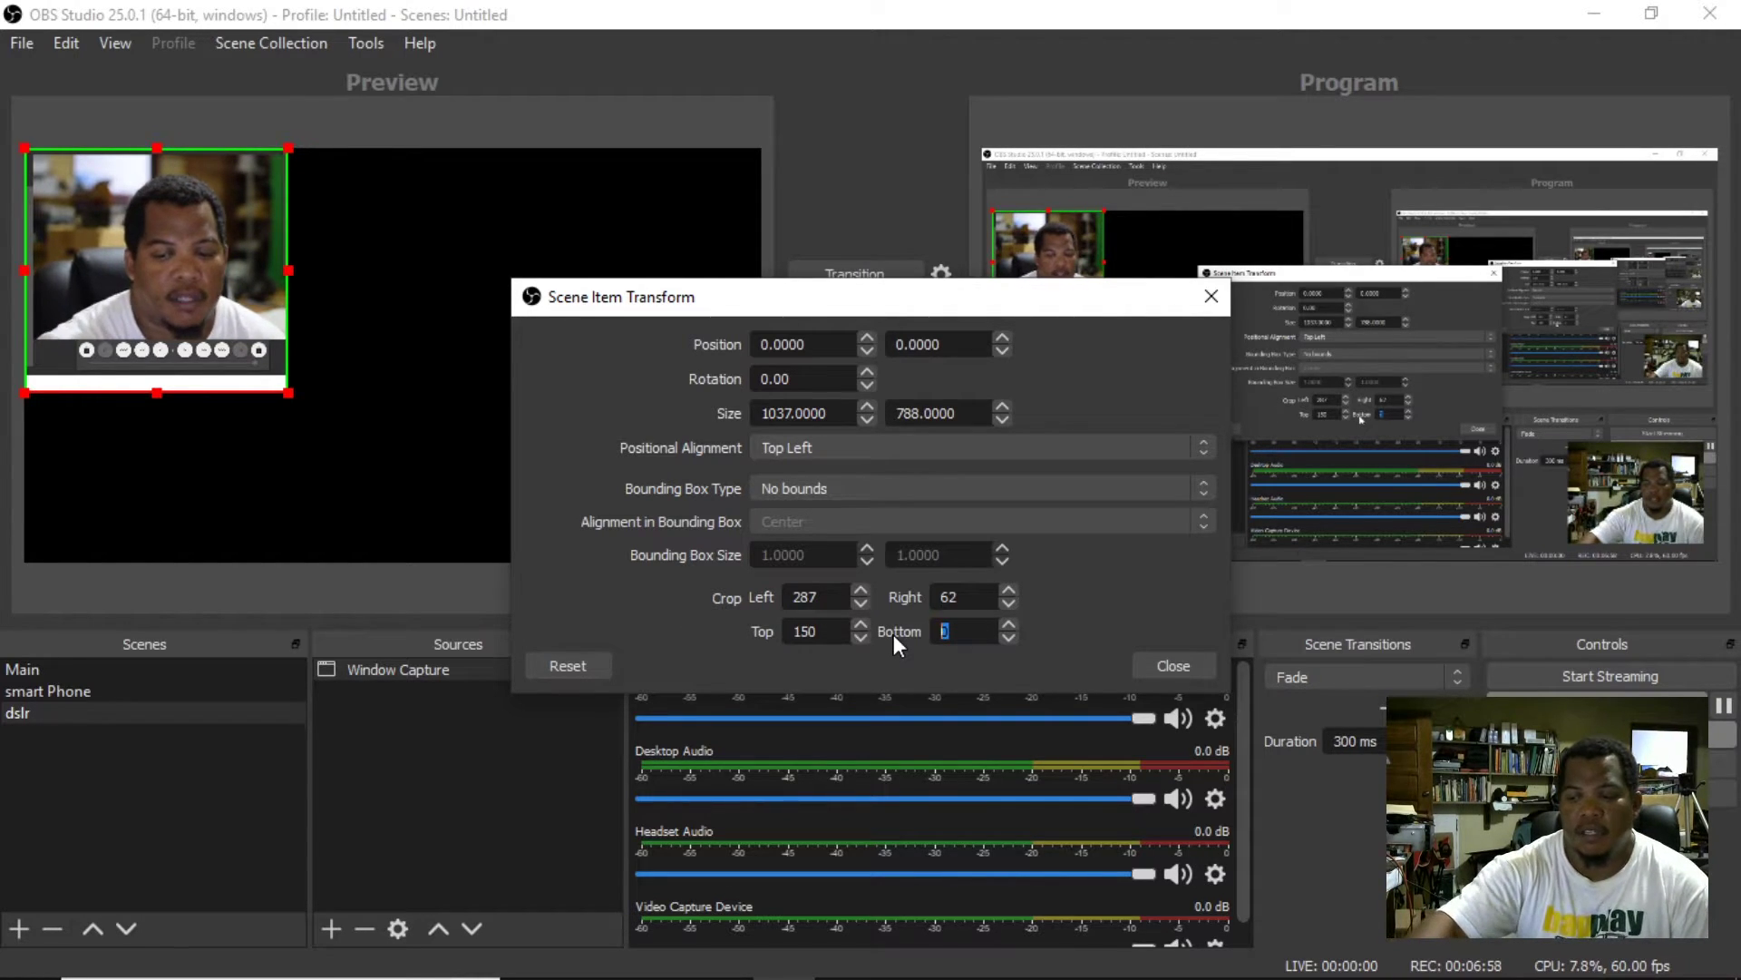
type("1")
type("20")
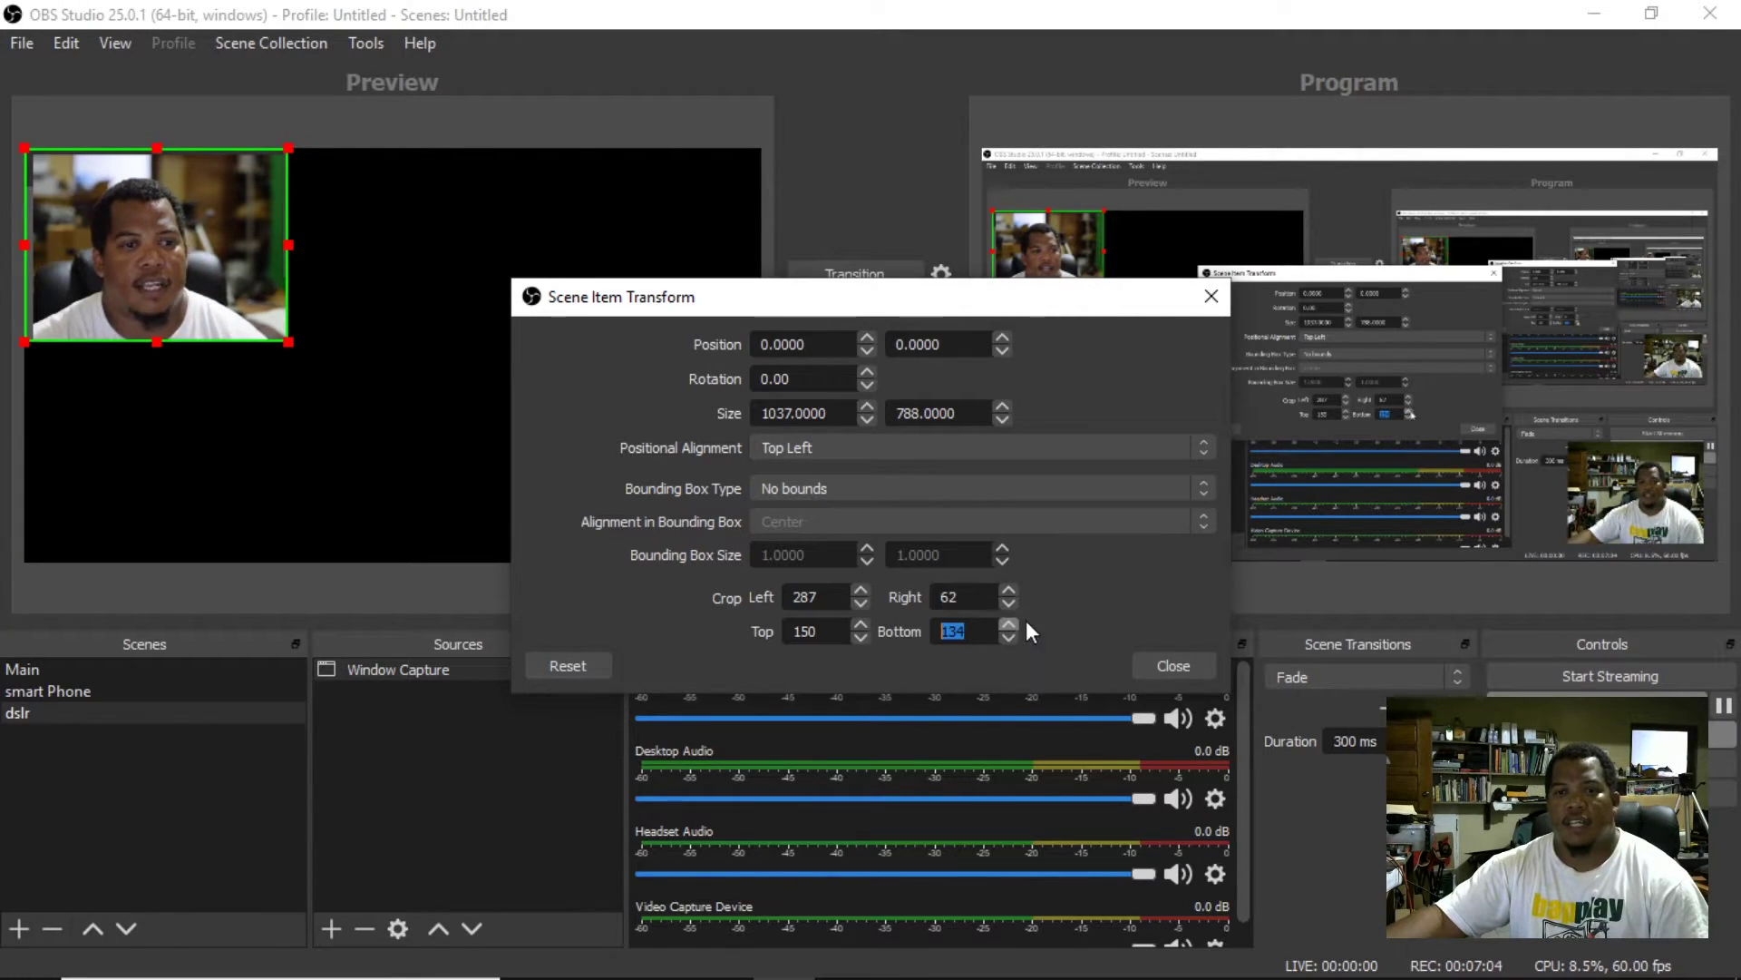
left_click(1152, 666)
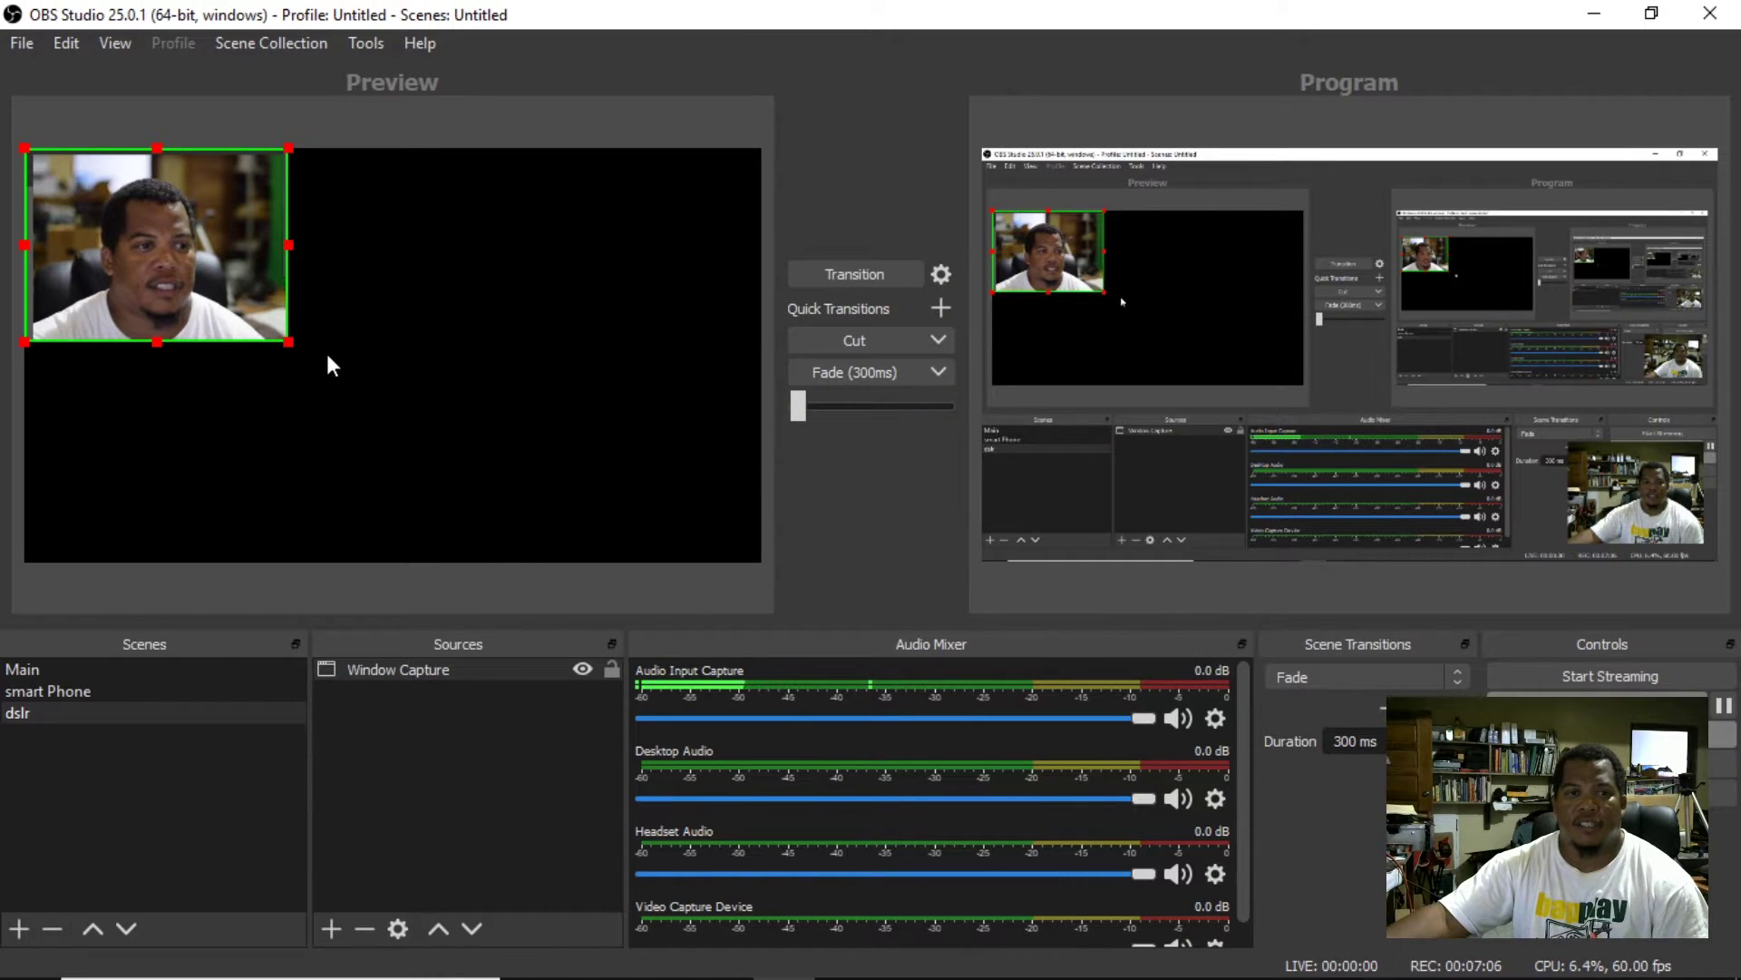
Enlarge the cropped window capture to span the preview canvas's height and centre it on the canvas.
left_click_drag(291, 347, 584, 443)
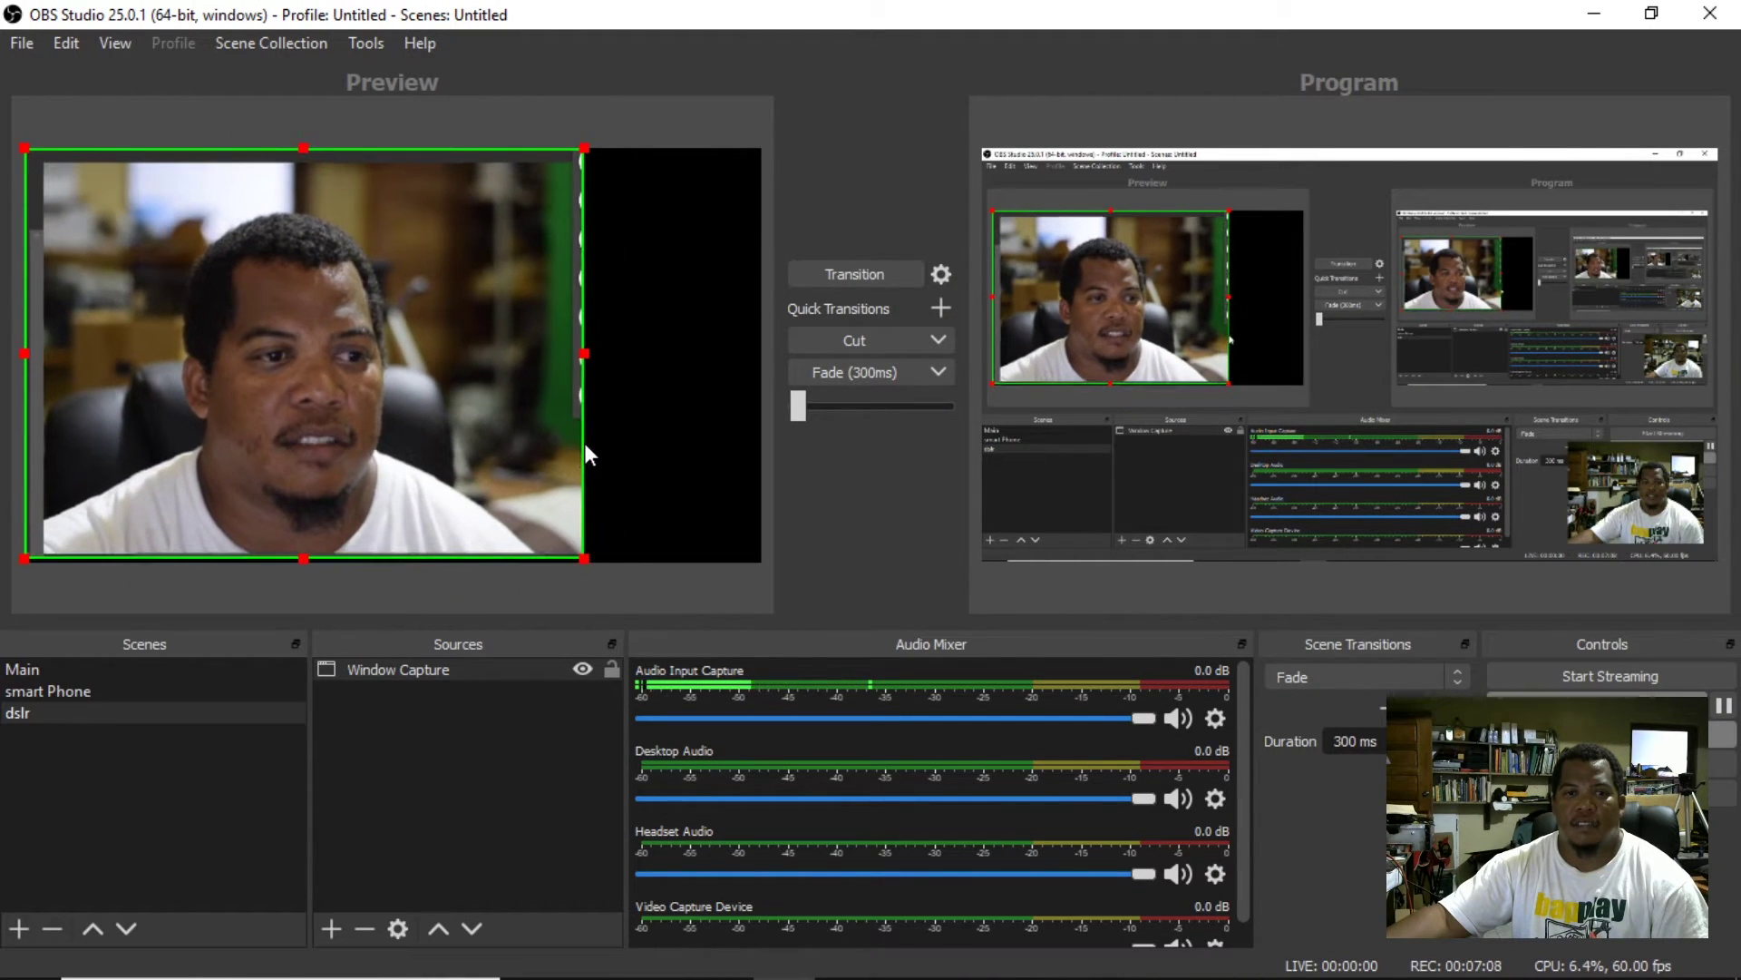
left_click_drag(583, 359, 655, 372)
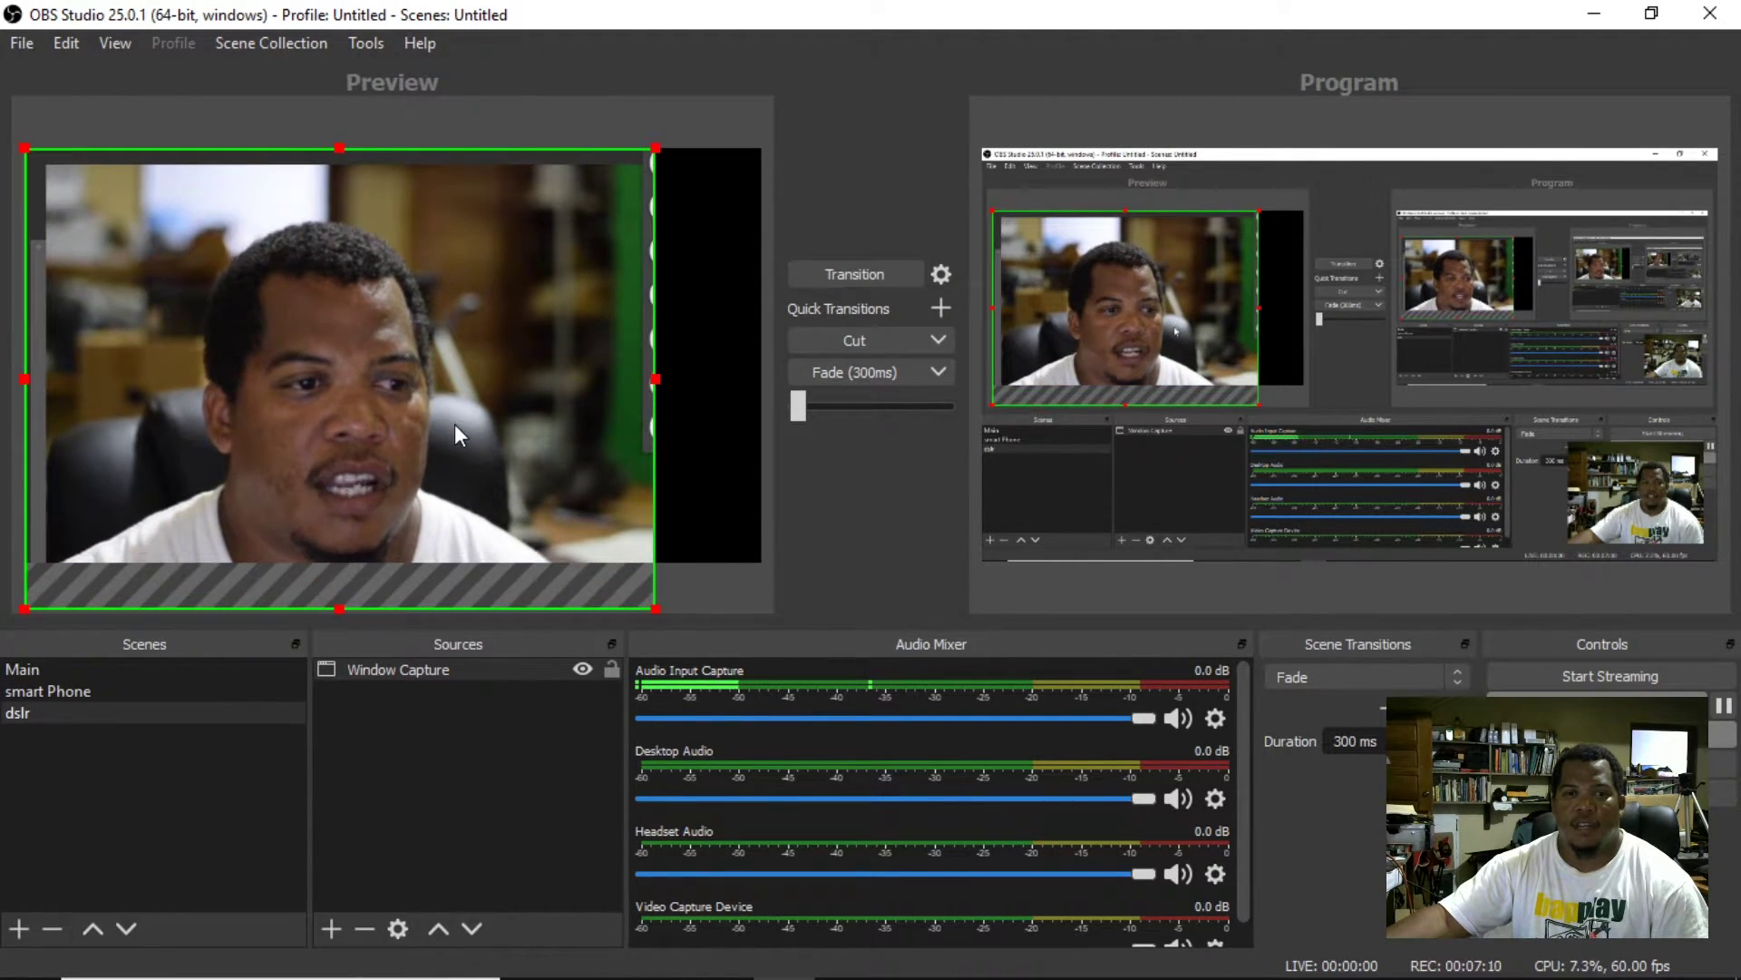
left_click_drag(454, 426, 455, 379)
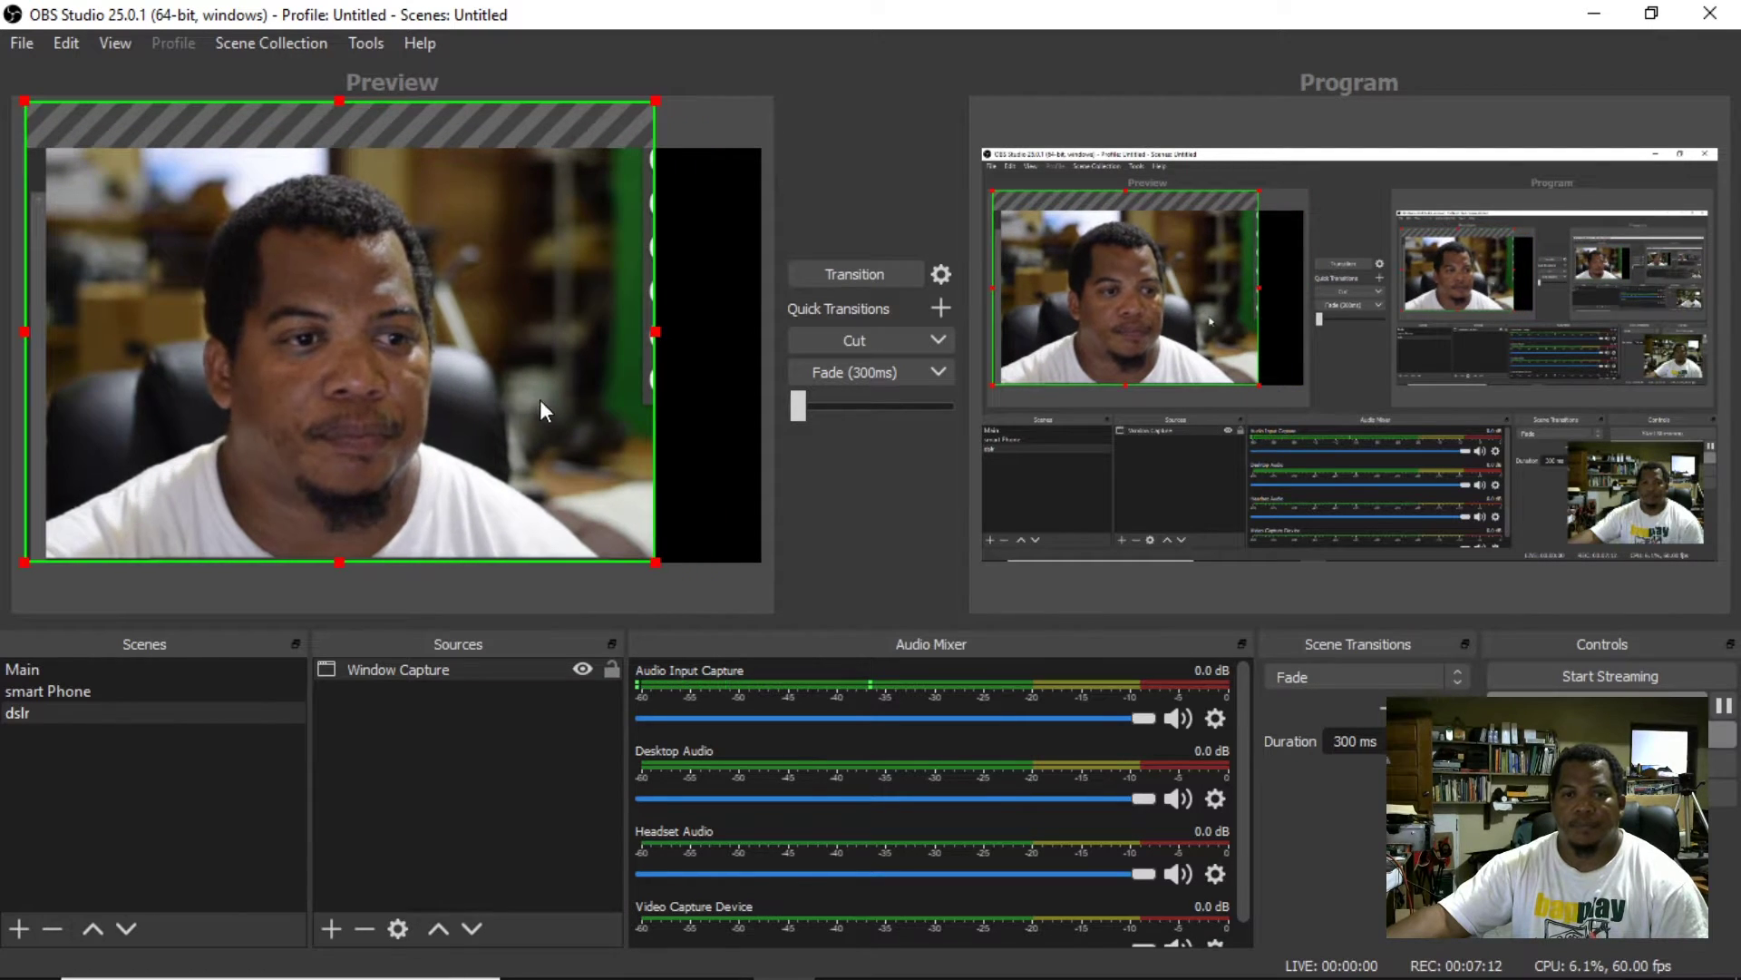
left_click_drag(552, 337, 608, 336)
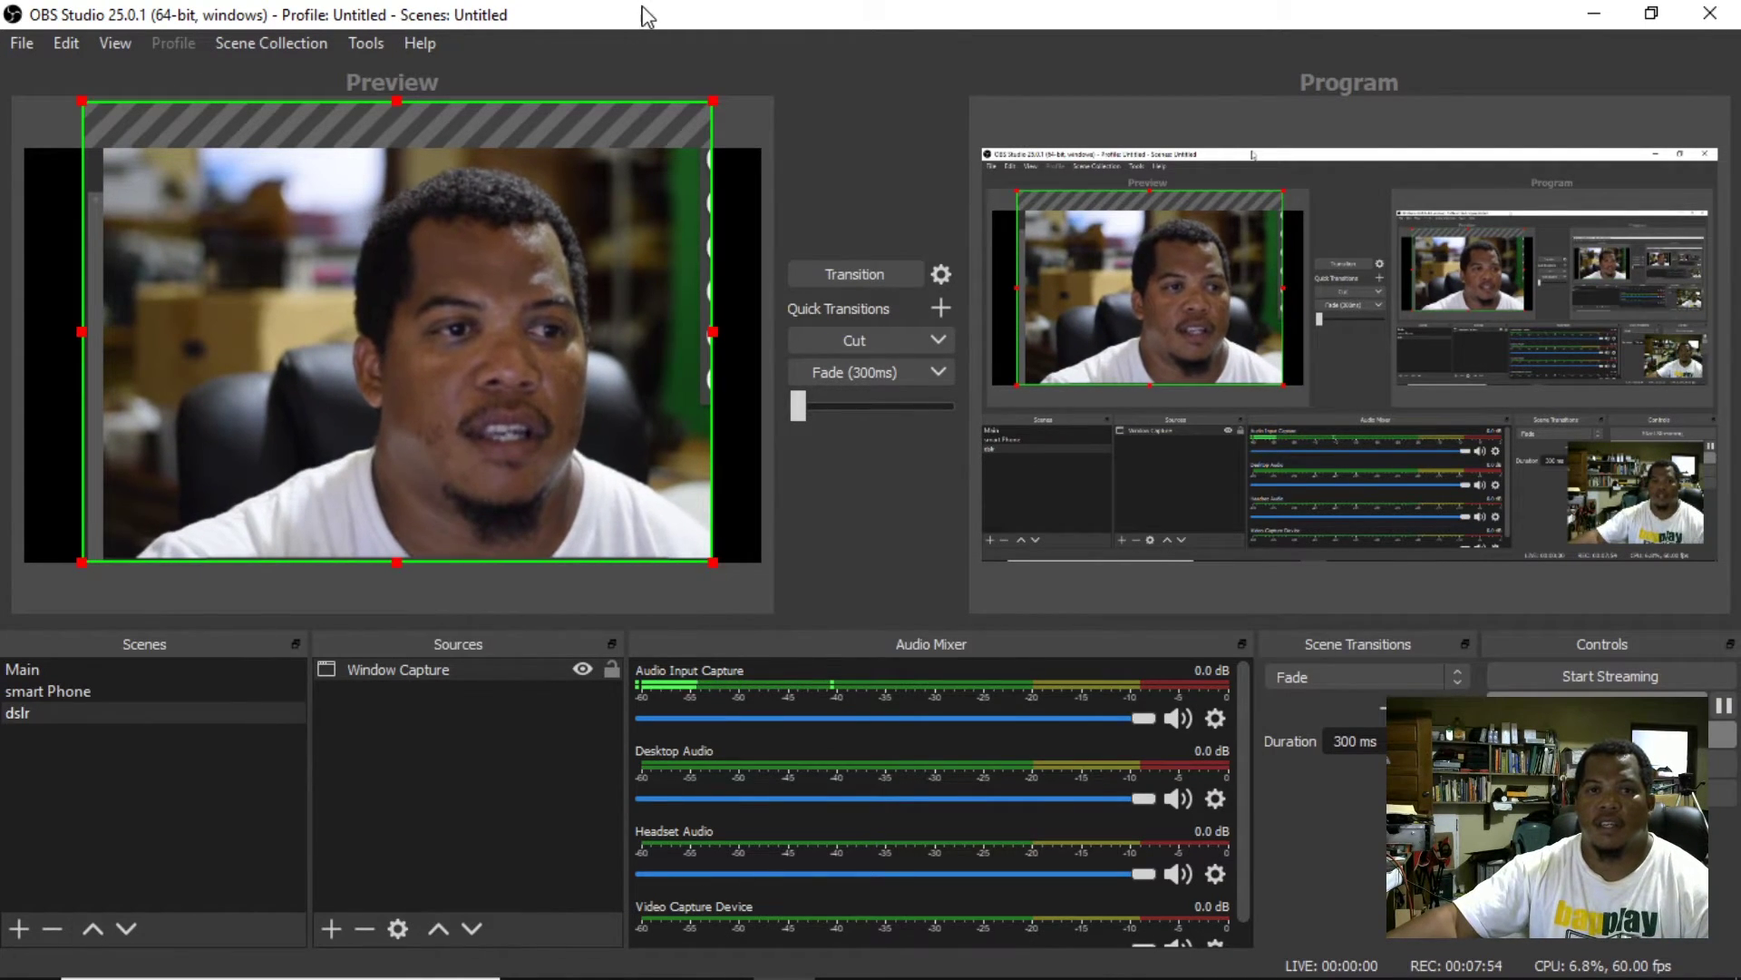
Move the OBS Studio window off this screen and autofocus the camera again in digiCamControl's live view.
left_click_drag(650, 14, 1740, 50)
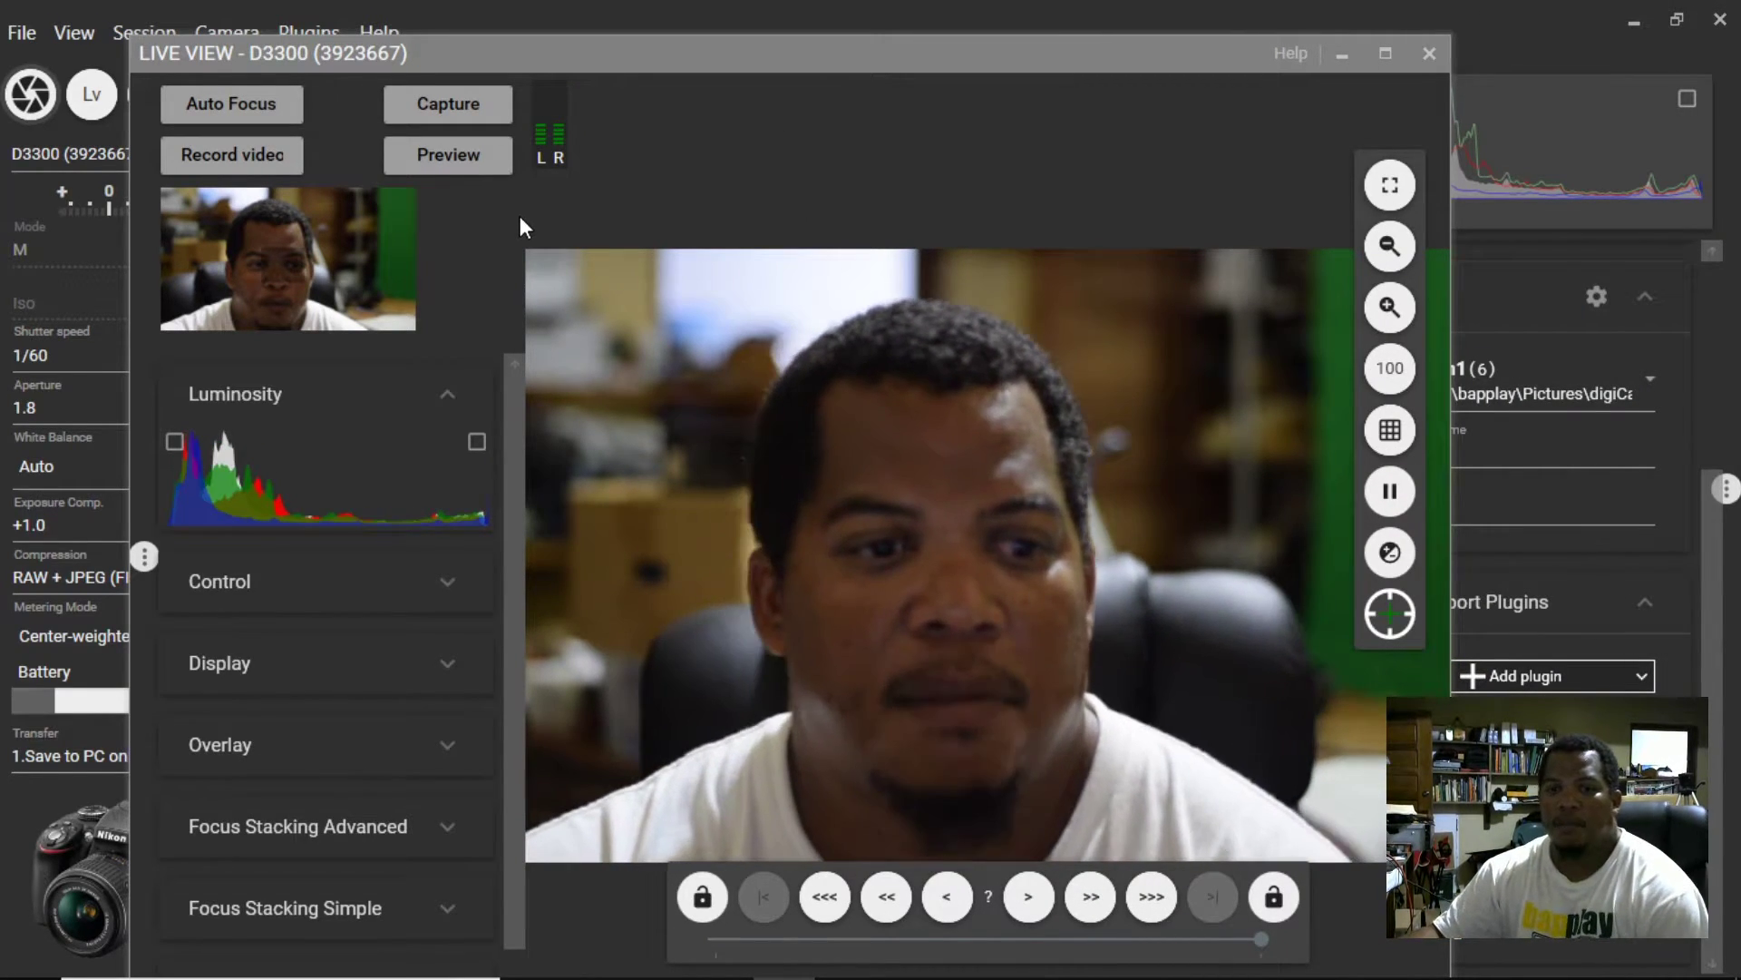
left_click(221, 113)
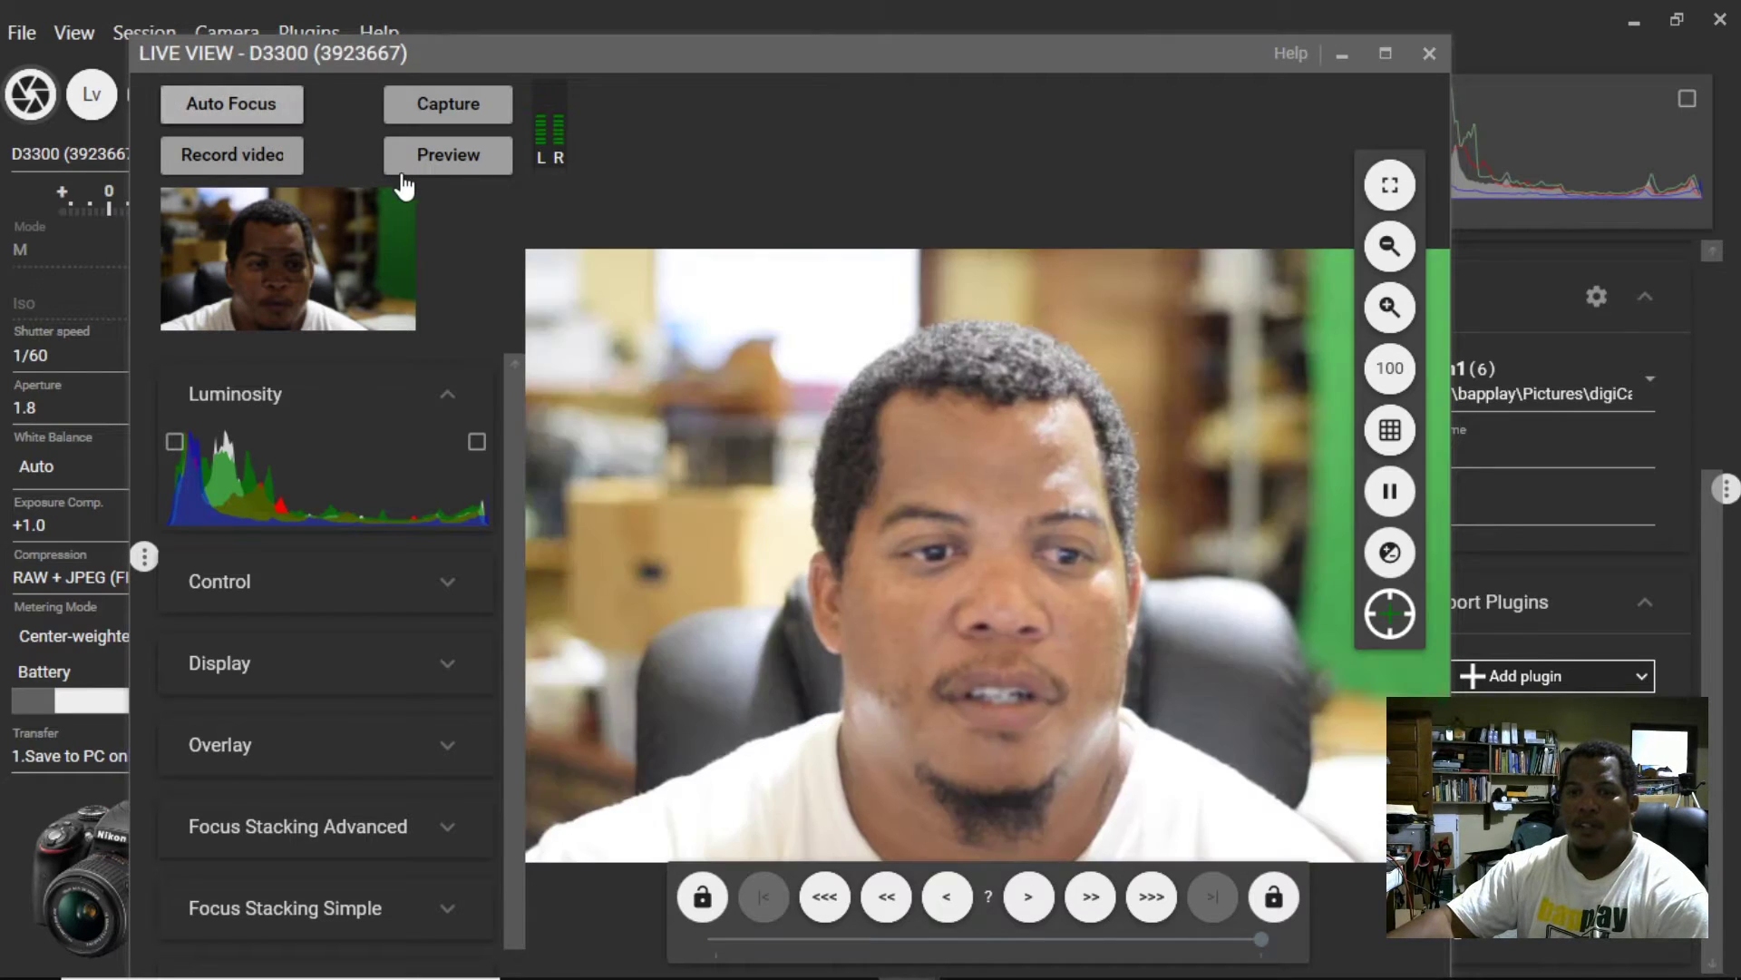